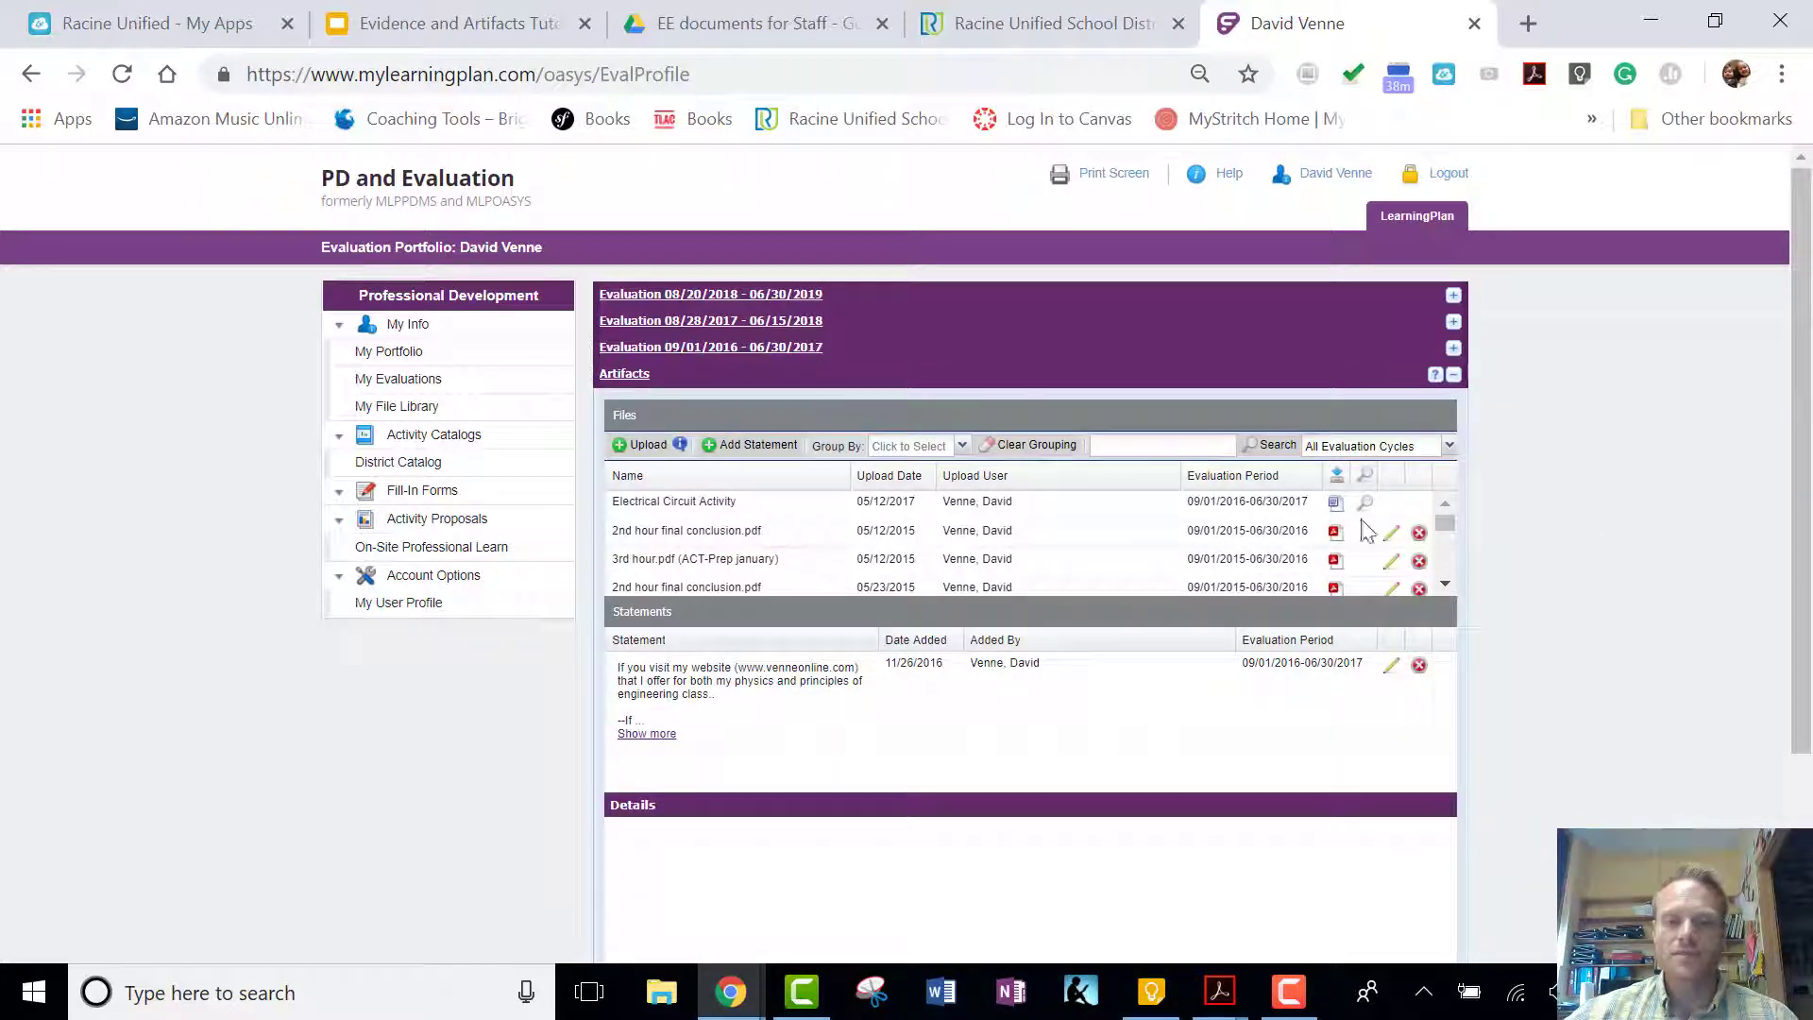
Start a new file upload in the Artifacts section and name it "Plant Lesson Plan"
{"action": "scroll", "coordinate": [1515, 580], "scroll_direction": "up", "scroll_amount": 5}
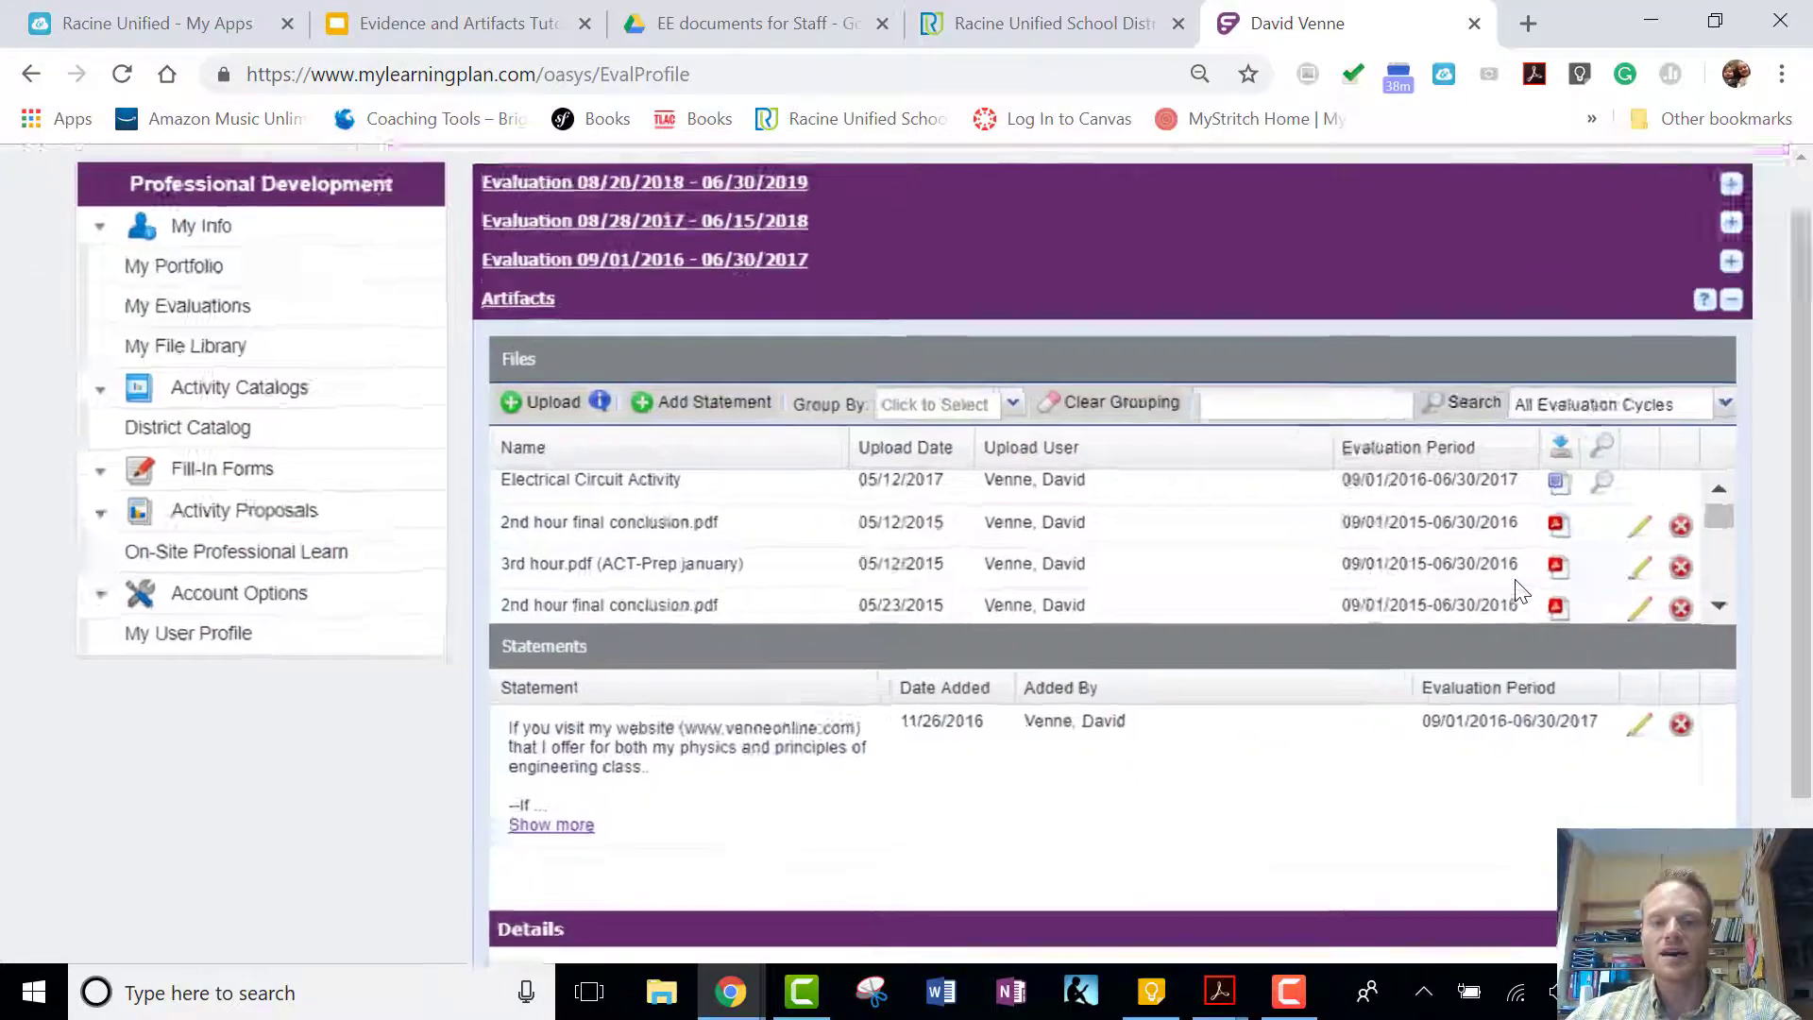
{"action": "scroll", "coordinate": [1515, 580], "scroll_direction": "down", "scroll_amount": 2}
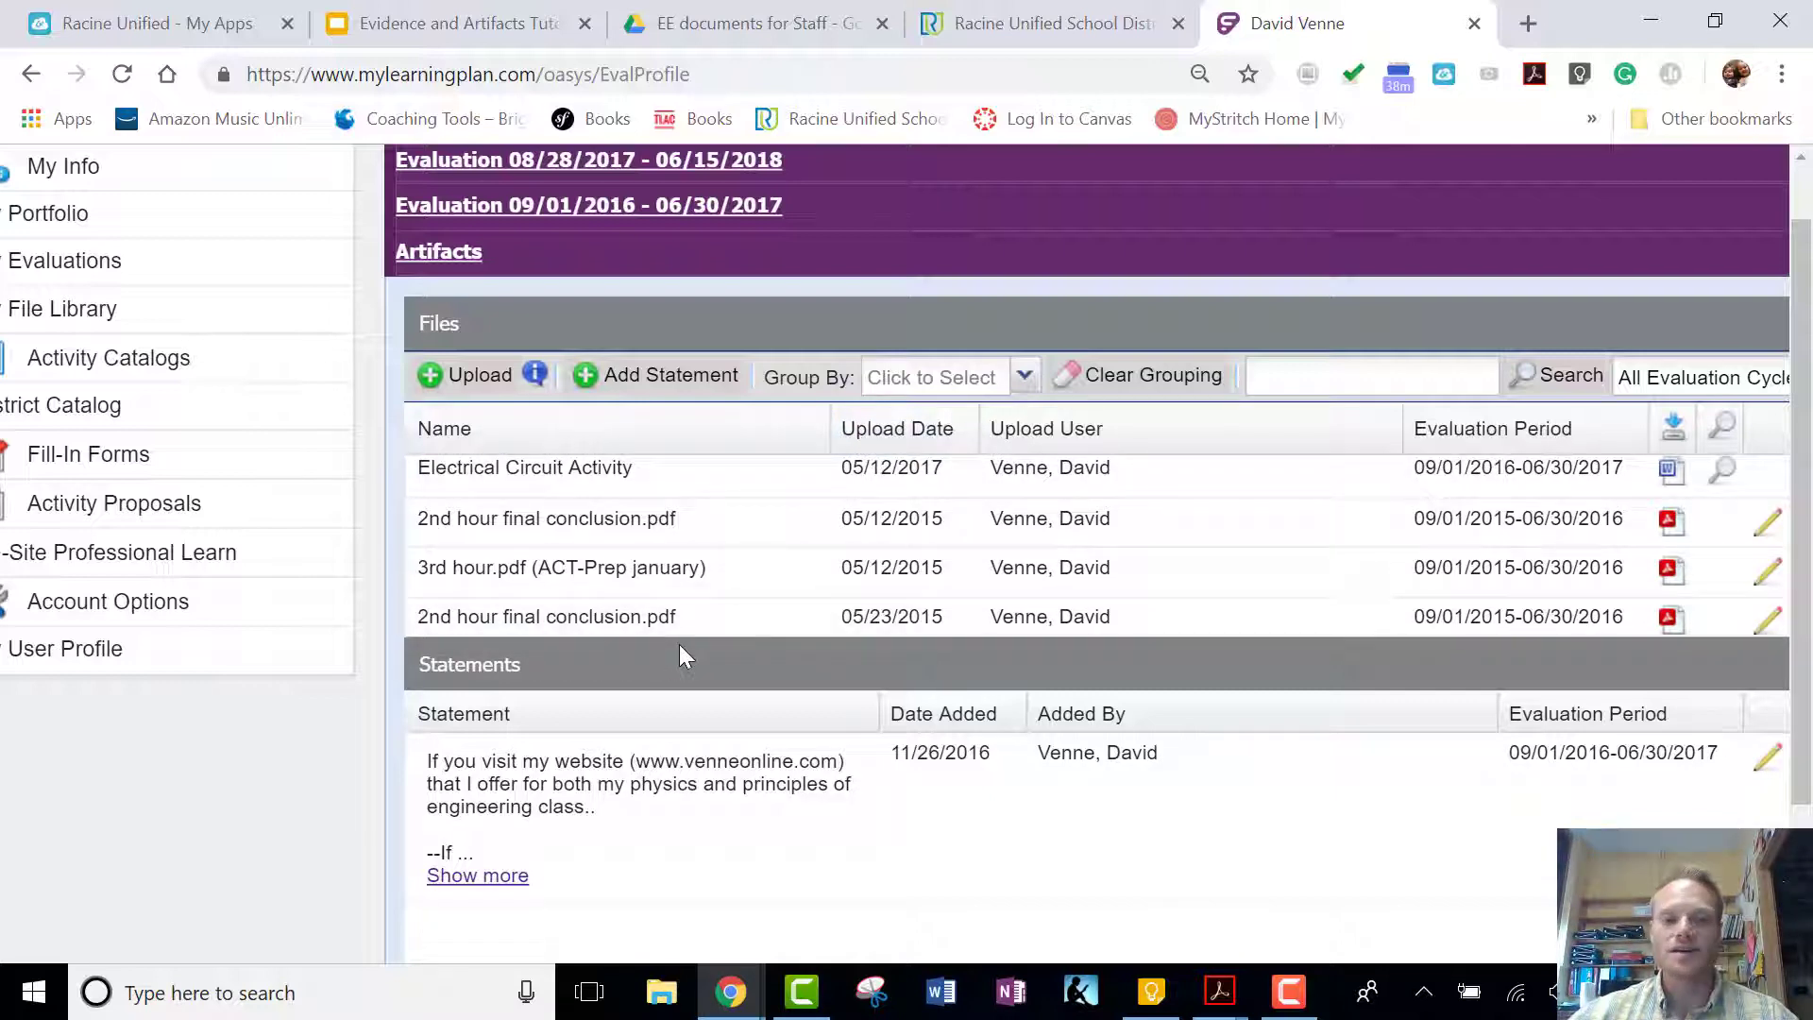
{"action": "left_click", "coordinate": [463, 380]}
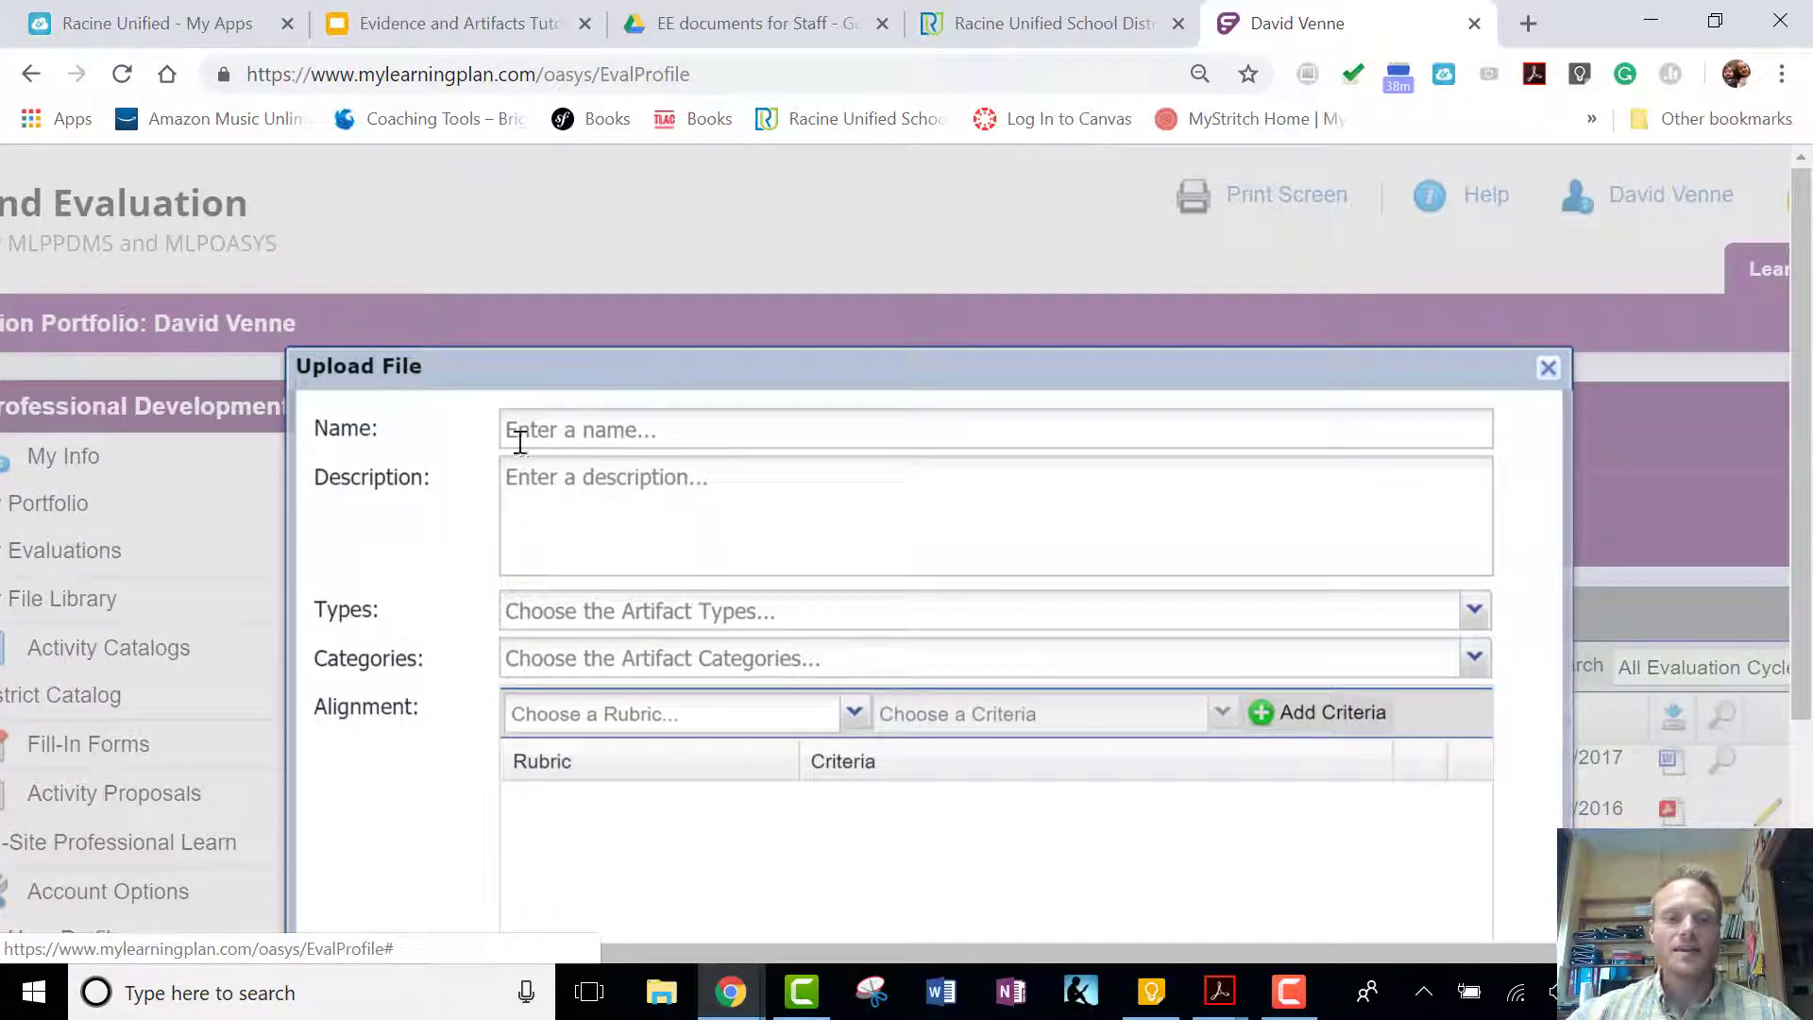
{"action": "left_click", "coordinate": [632, 434]}
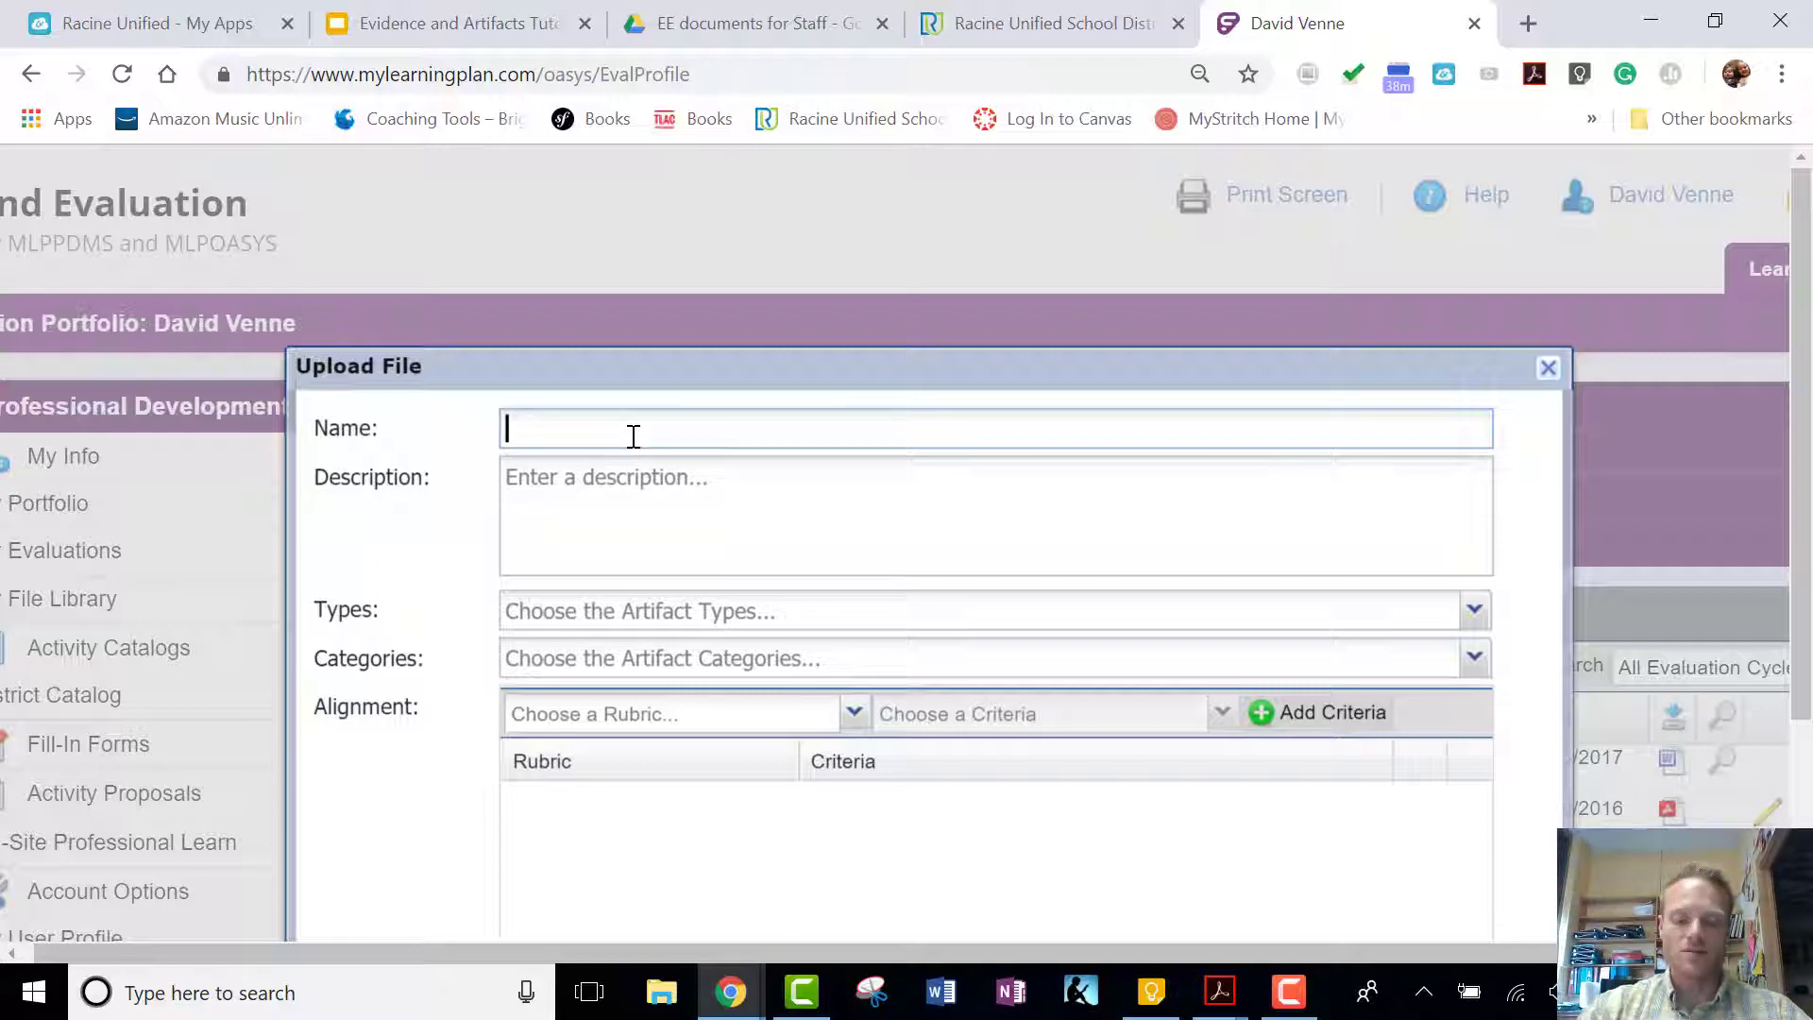
{"action": "type", "text": "Plant "}
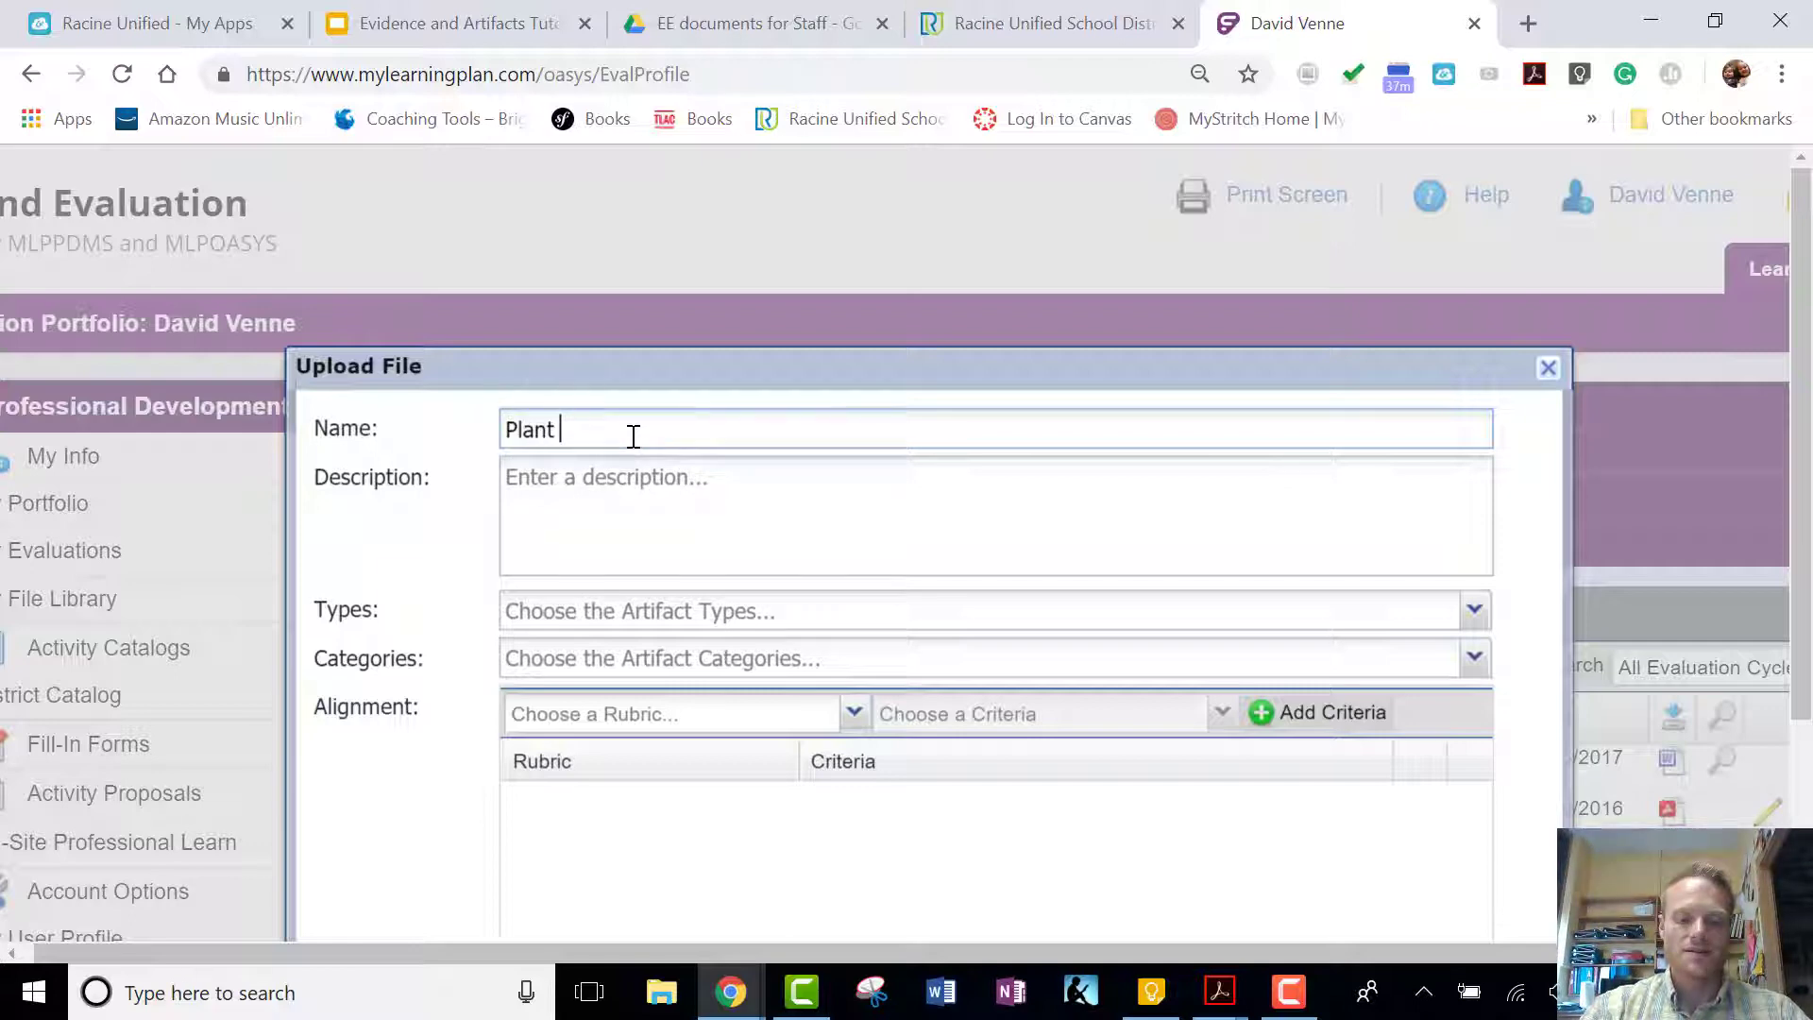
{"action": "type", "text": "Lesson"}
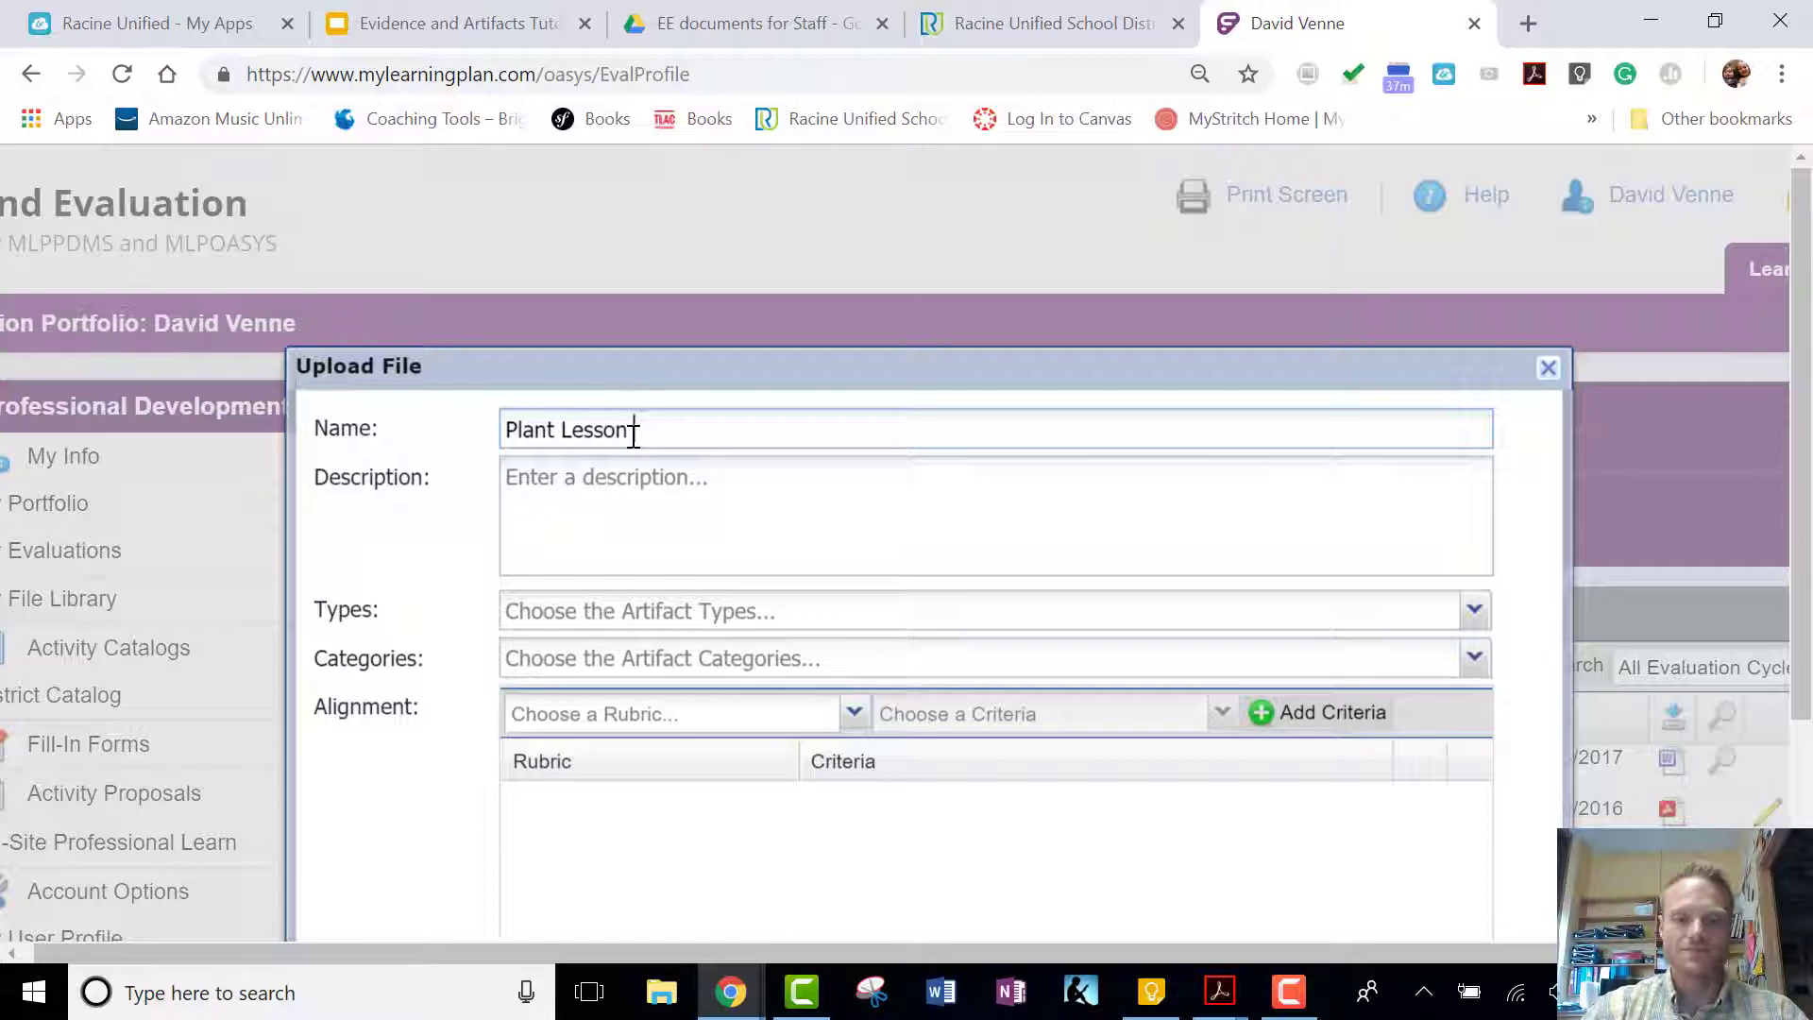
{"action": "type", "text": " Plan"}
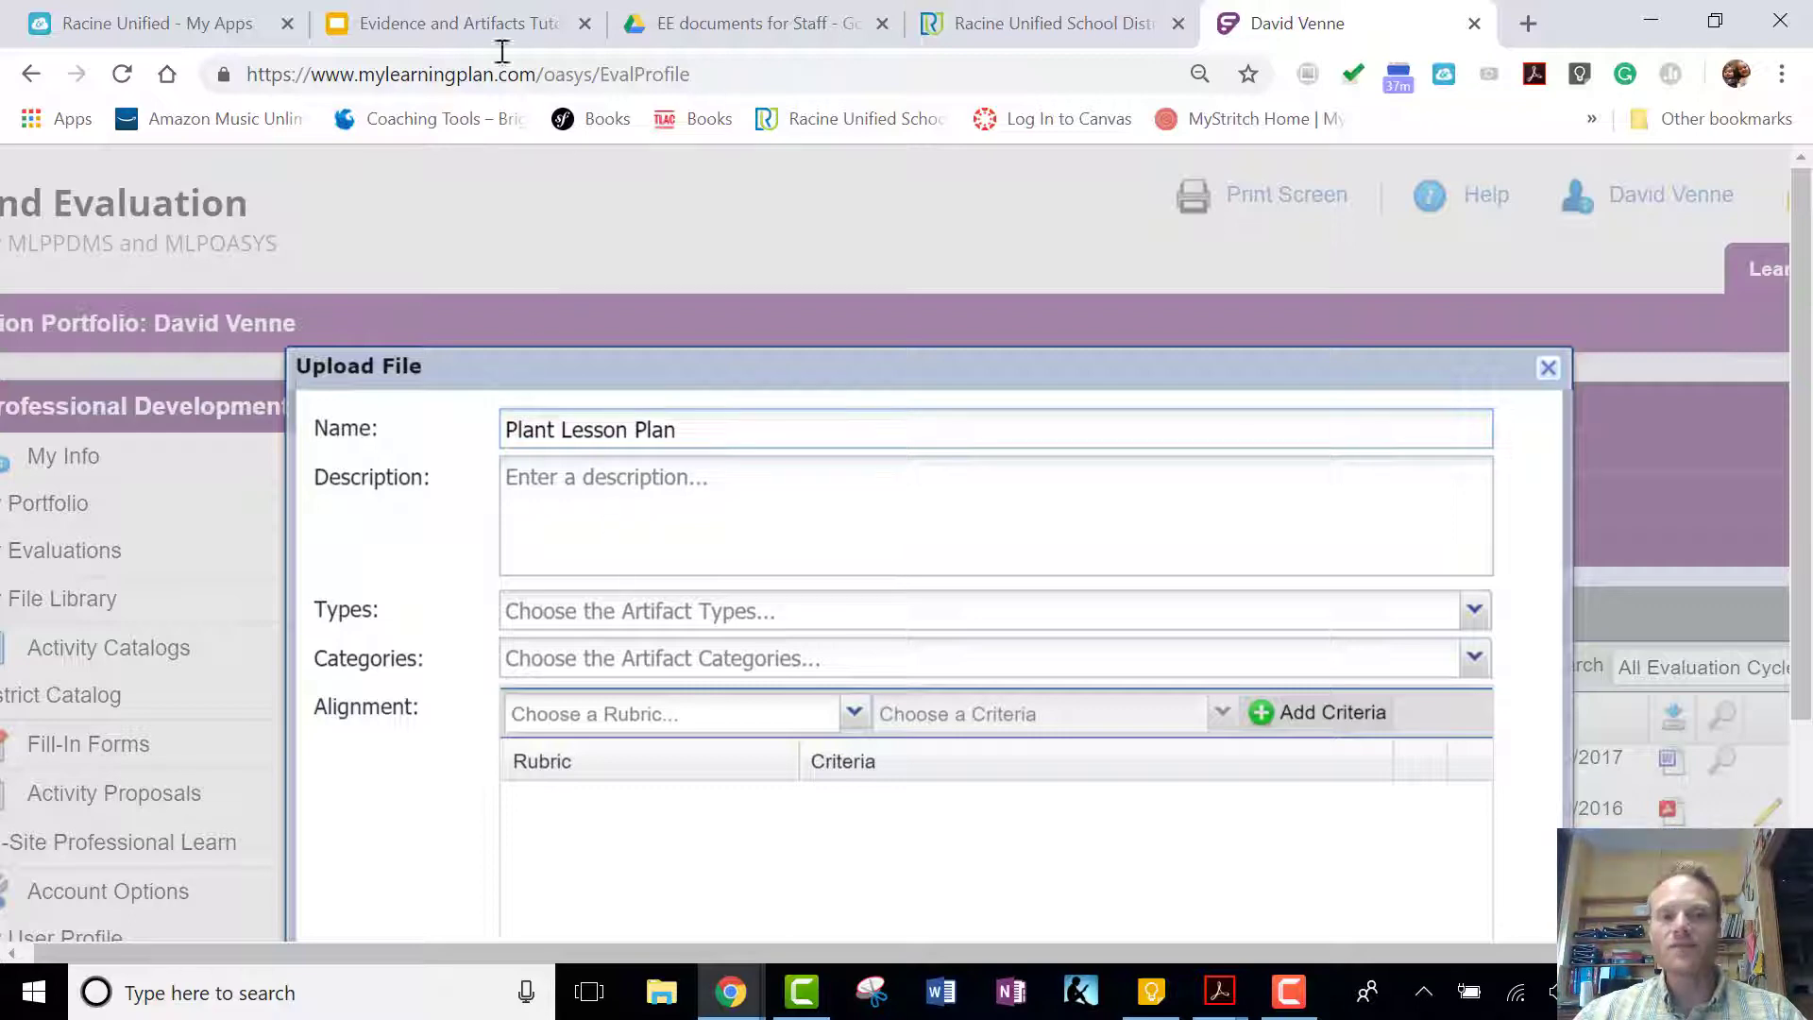
Switch to the Evidence and Artifacts Tutorial presentation and copy the example plant life cycle evidence statement from slide 5
{"action": "left_click", "coordinate": [500, 21]}
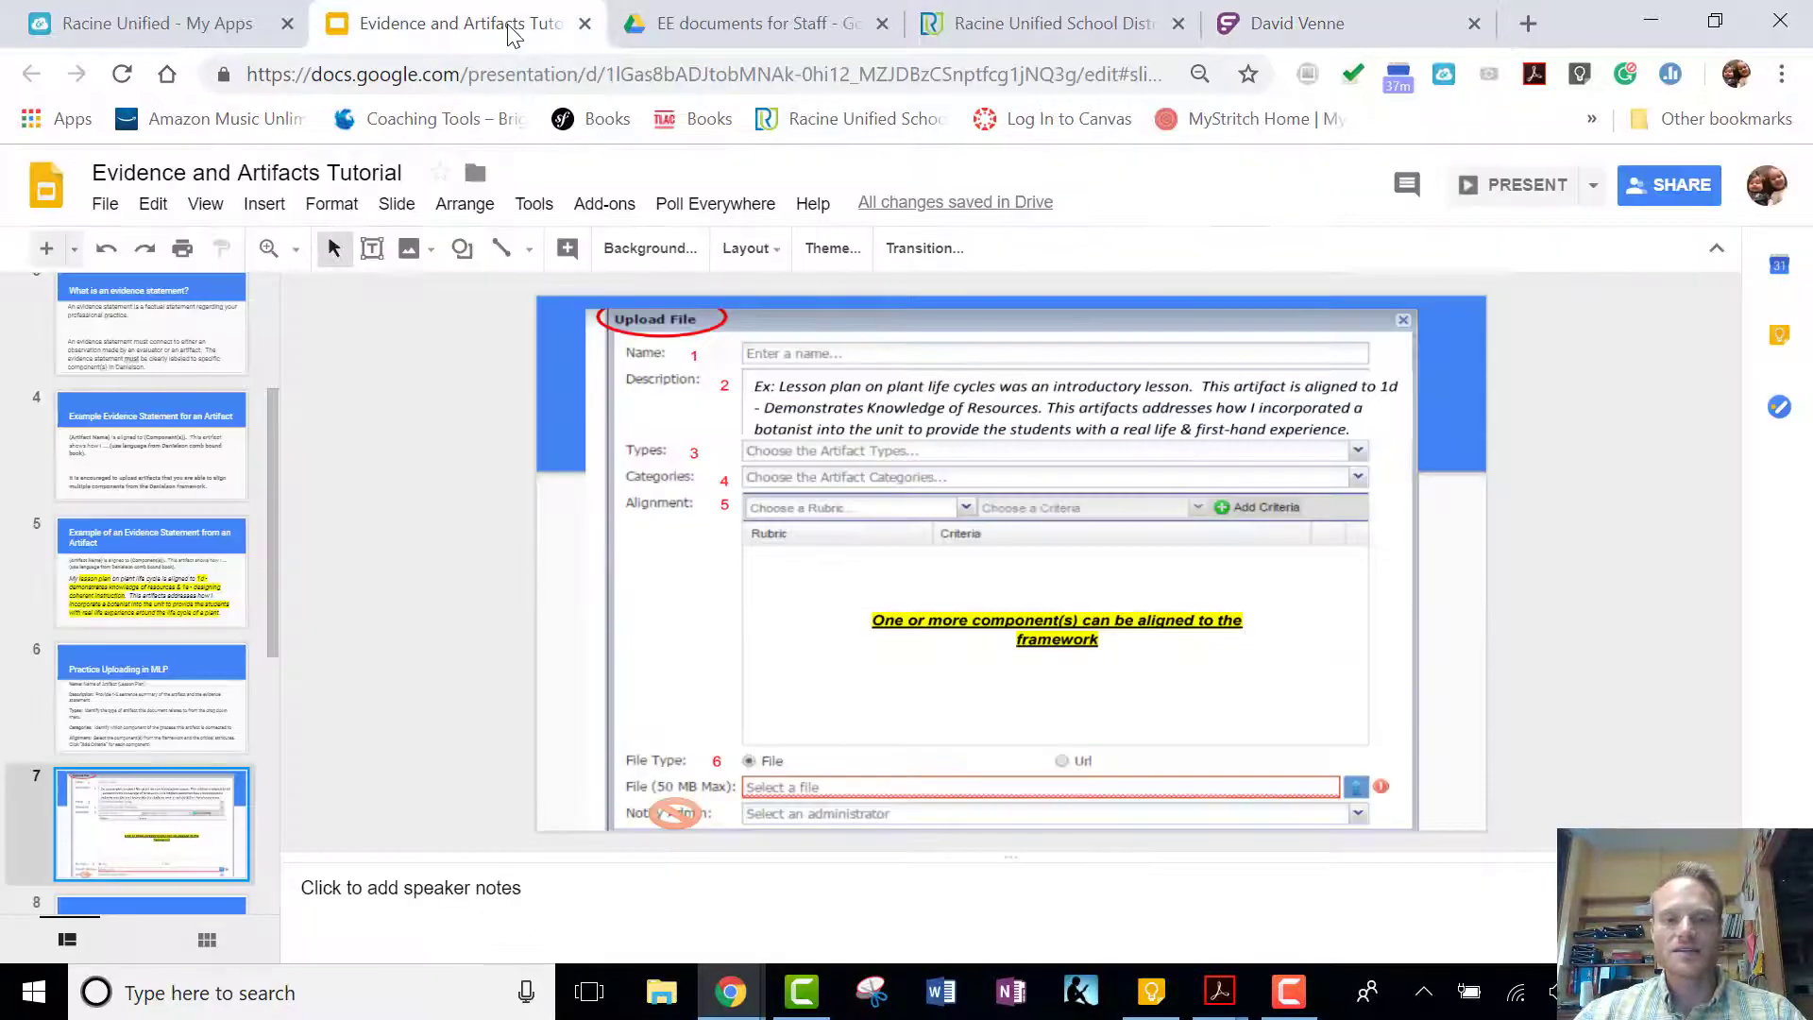
{"action": "left_click", "coordinate": [144, 597]}
{"action": "left_click_drag", "start_coordinate": [1350, 769], "coordinate": [597, 591]}
{"action": "key", "text": "ctrl+c"}
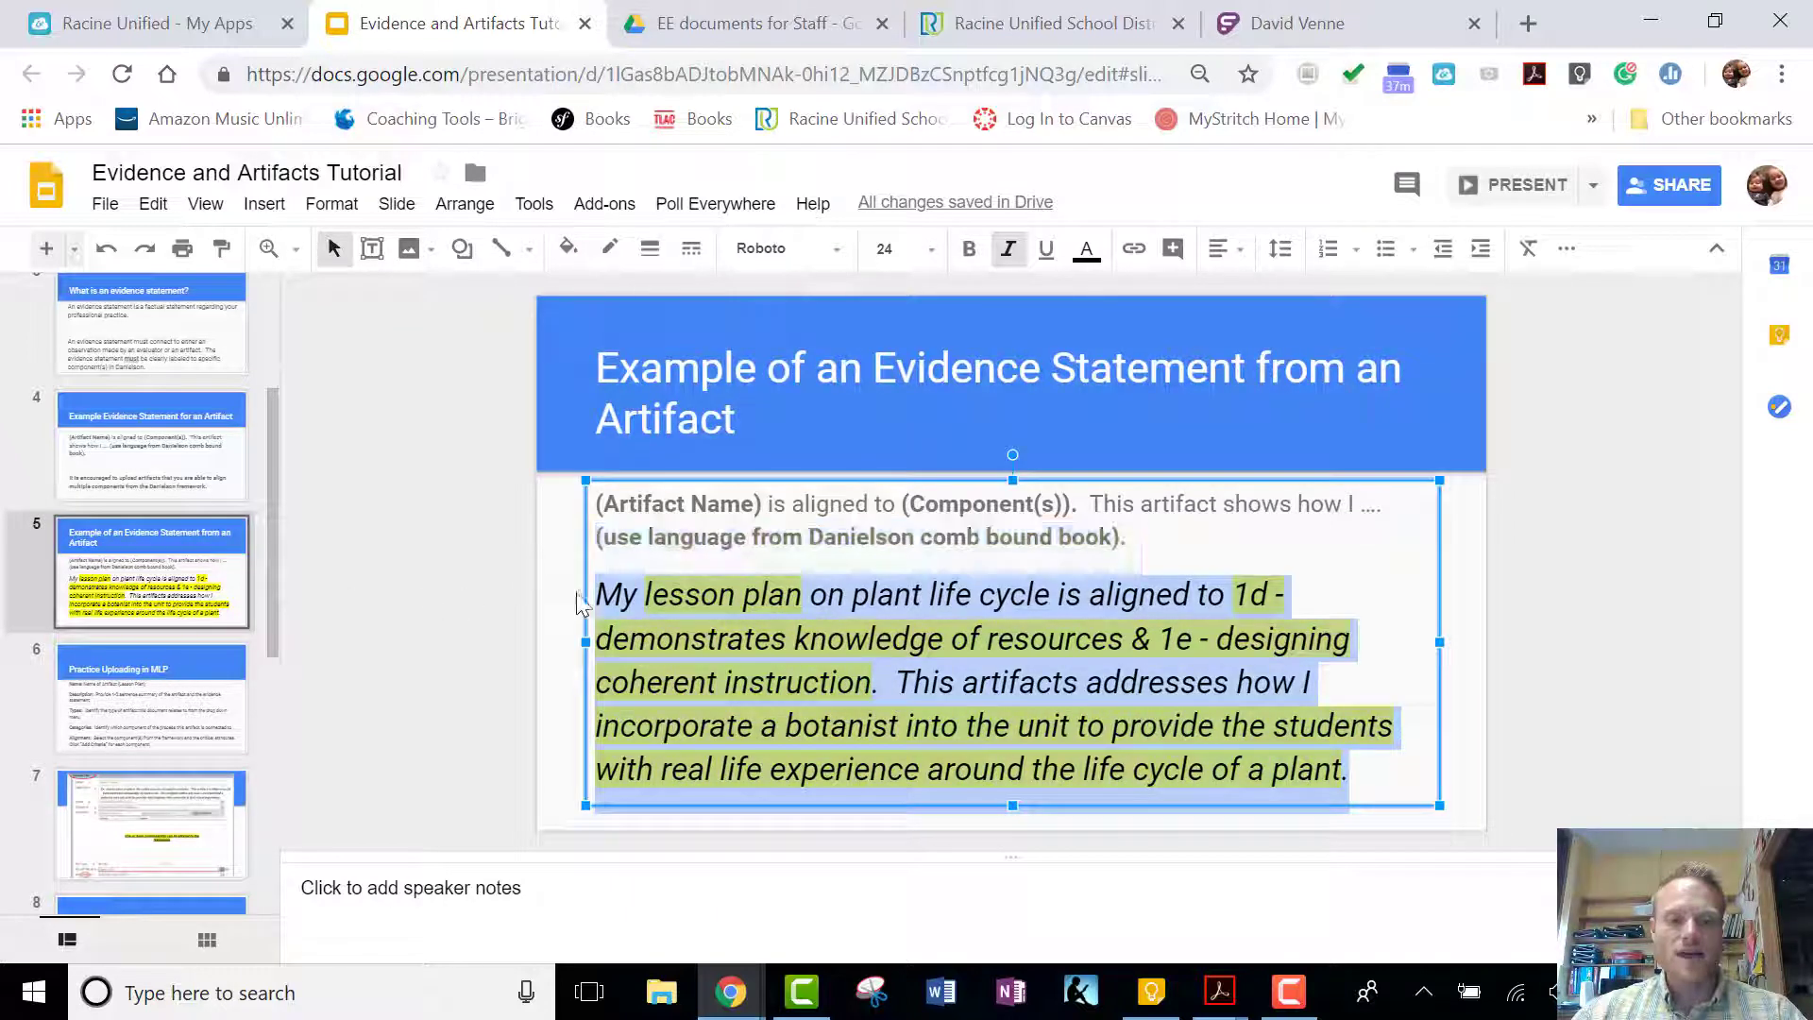
{"action": "right_click", "coordinate": [671, 614]}
{"action": "left_click", "coordinate": [692, 435]}
Return to the Upload File form and paste the copied evidence statement as the artifact's description
{"action": "left_click", "coordinate": [1357, 23]}
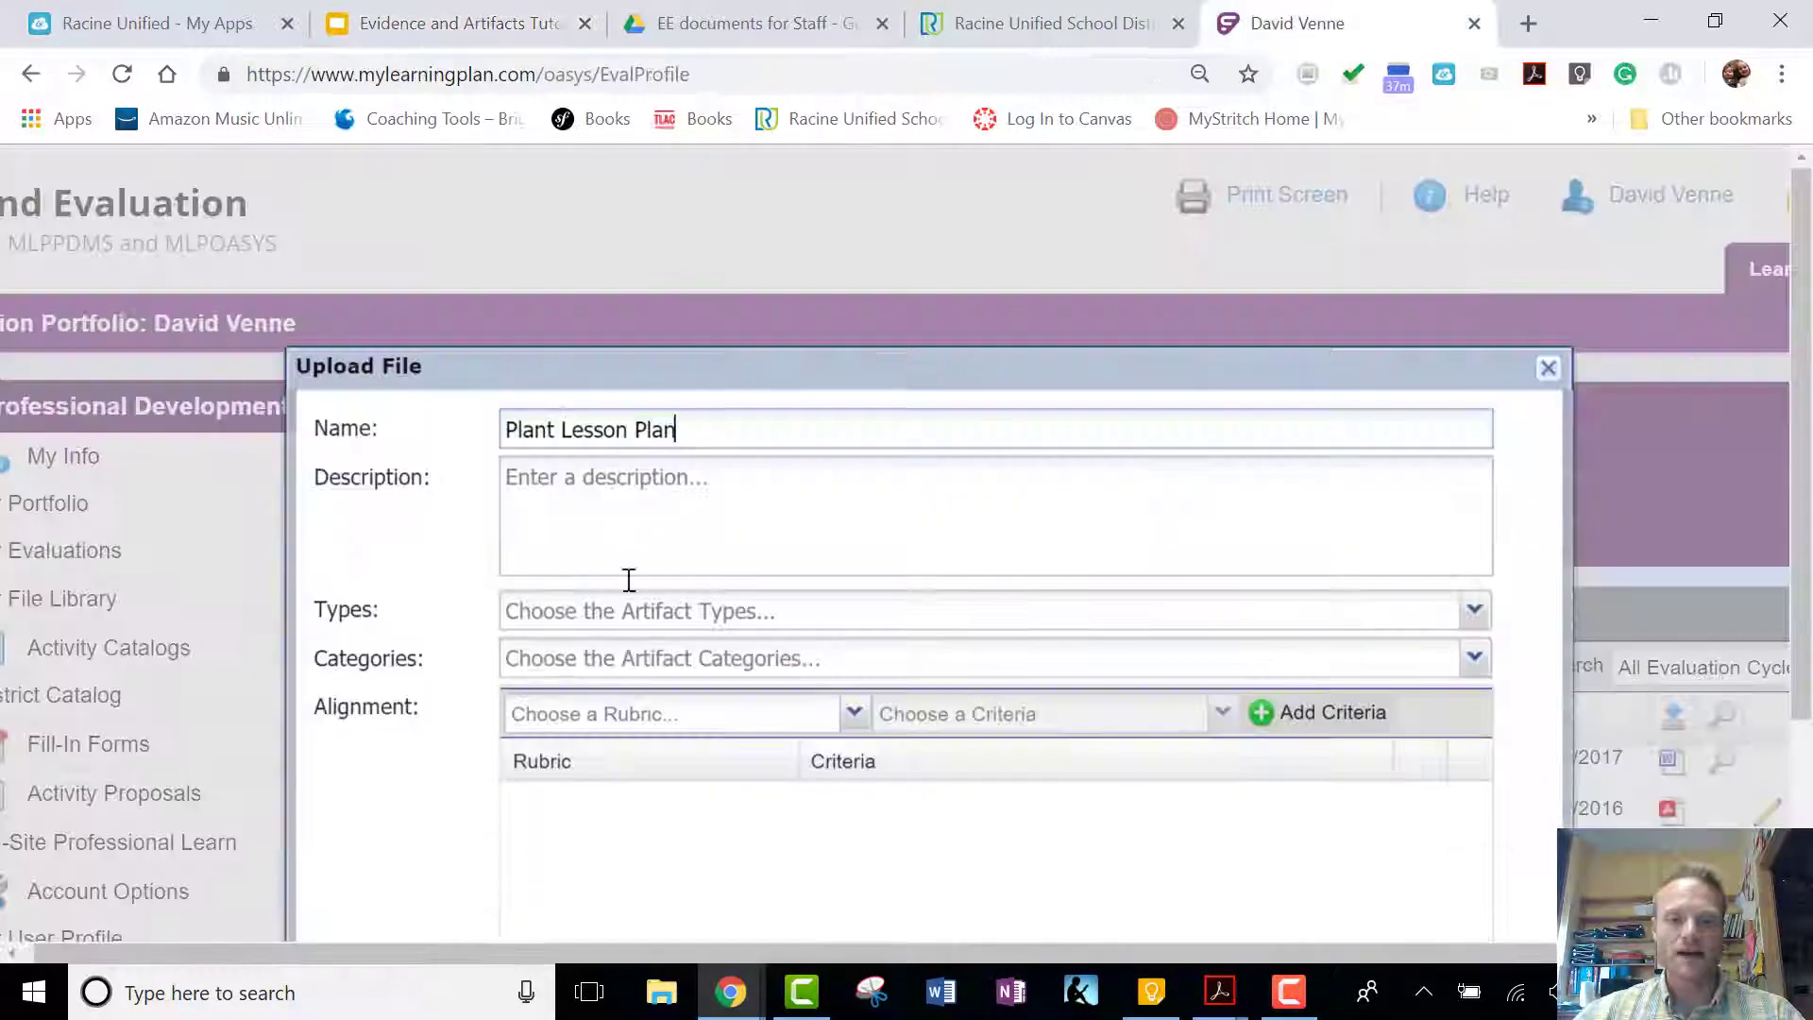
{"action": "left_click", "coordinate": [641, 510]}
{"action": "key", "text": "ctrl+v"}
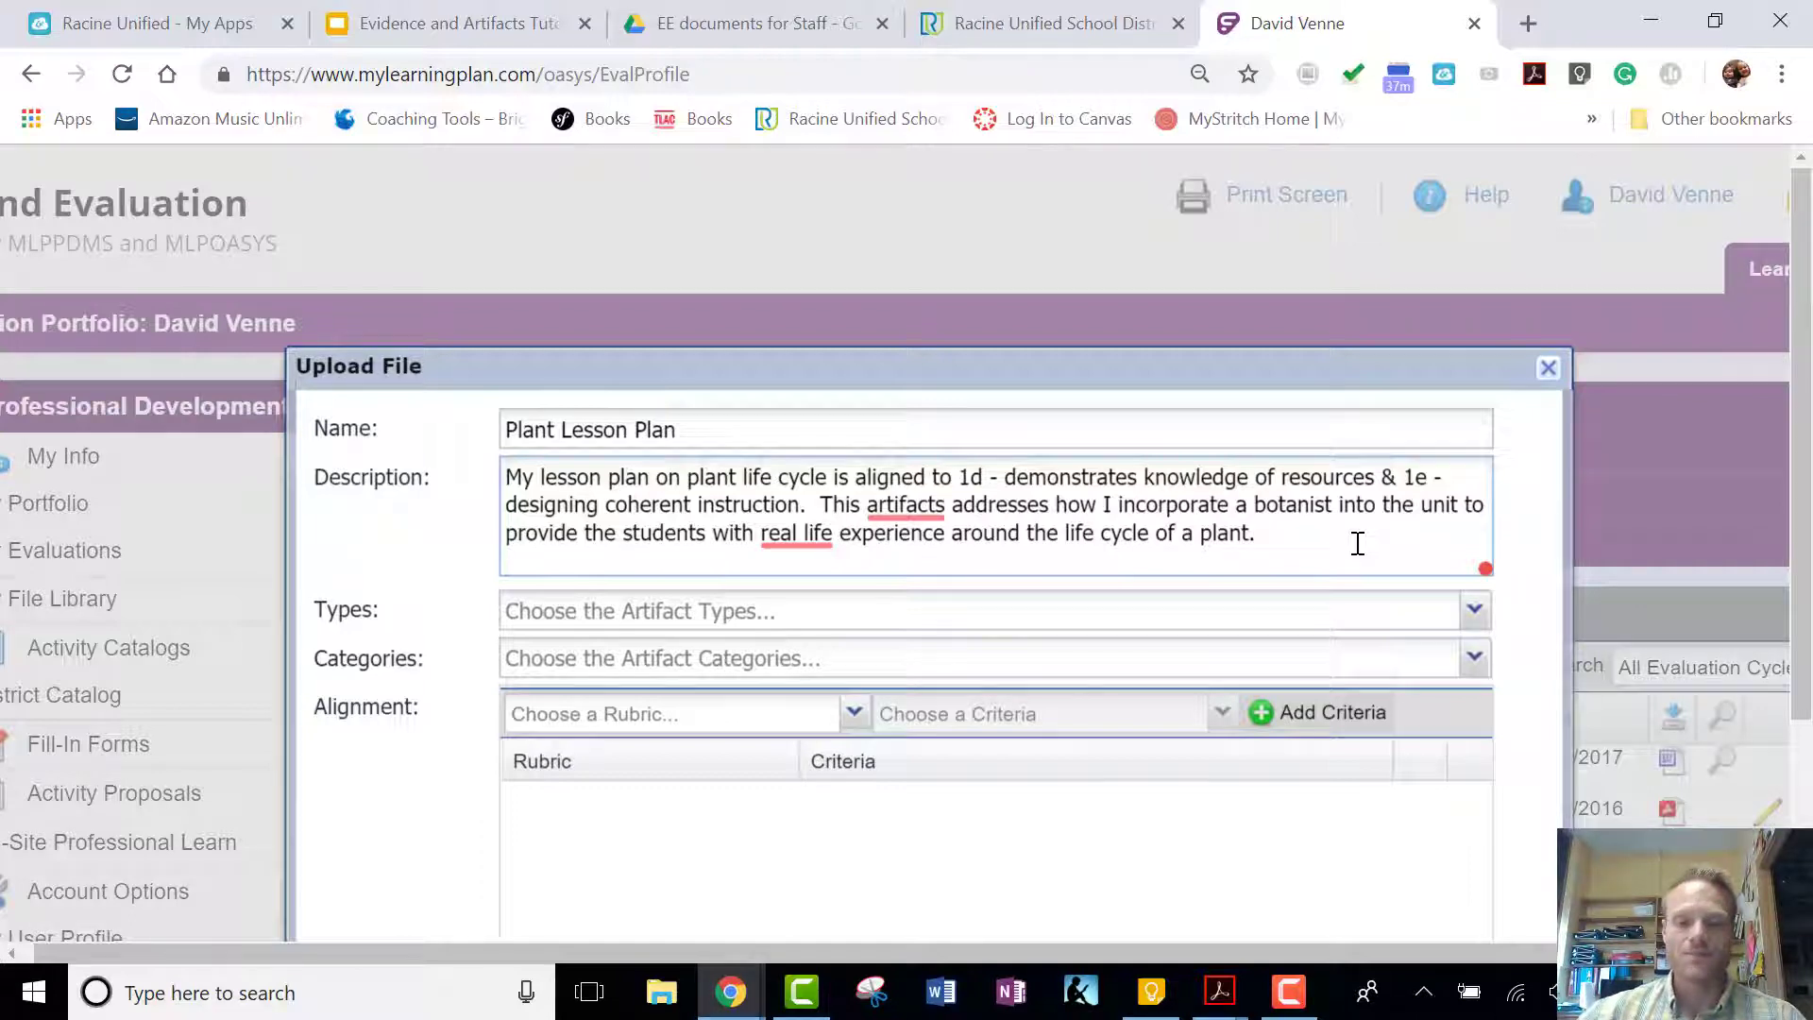
Set the artifact's type to Instructional Planning and its category to Professional Practice
{"action": "left_click", "coordinate": [1360, 614]}
{"action": "scroll", "coordinate": [1530, 441], "scroll_direction": "down", "scroll_amount": 2}
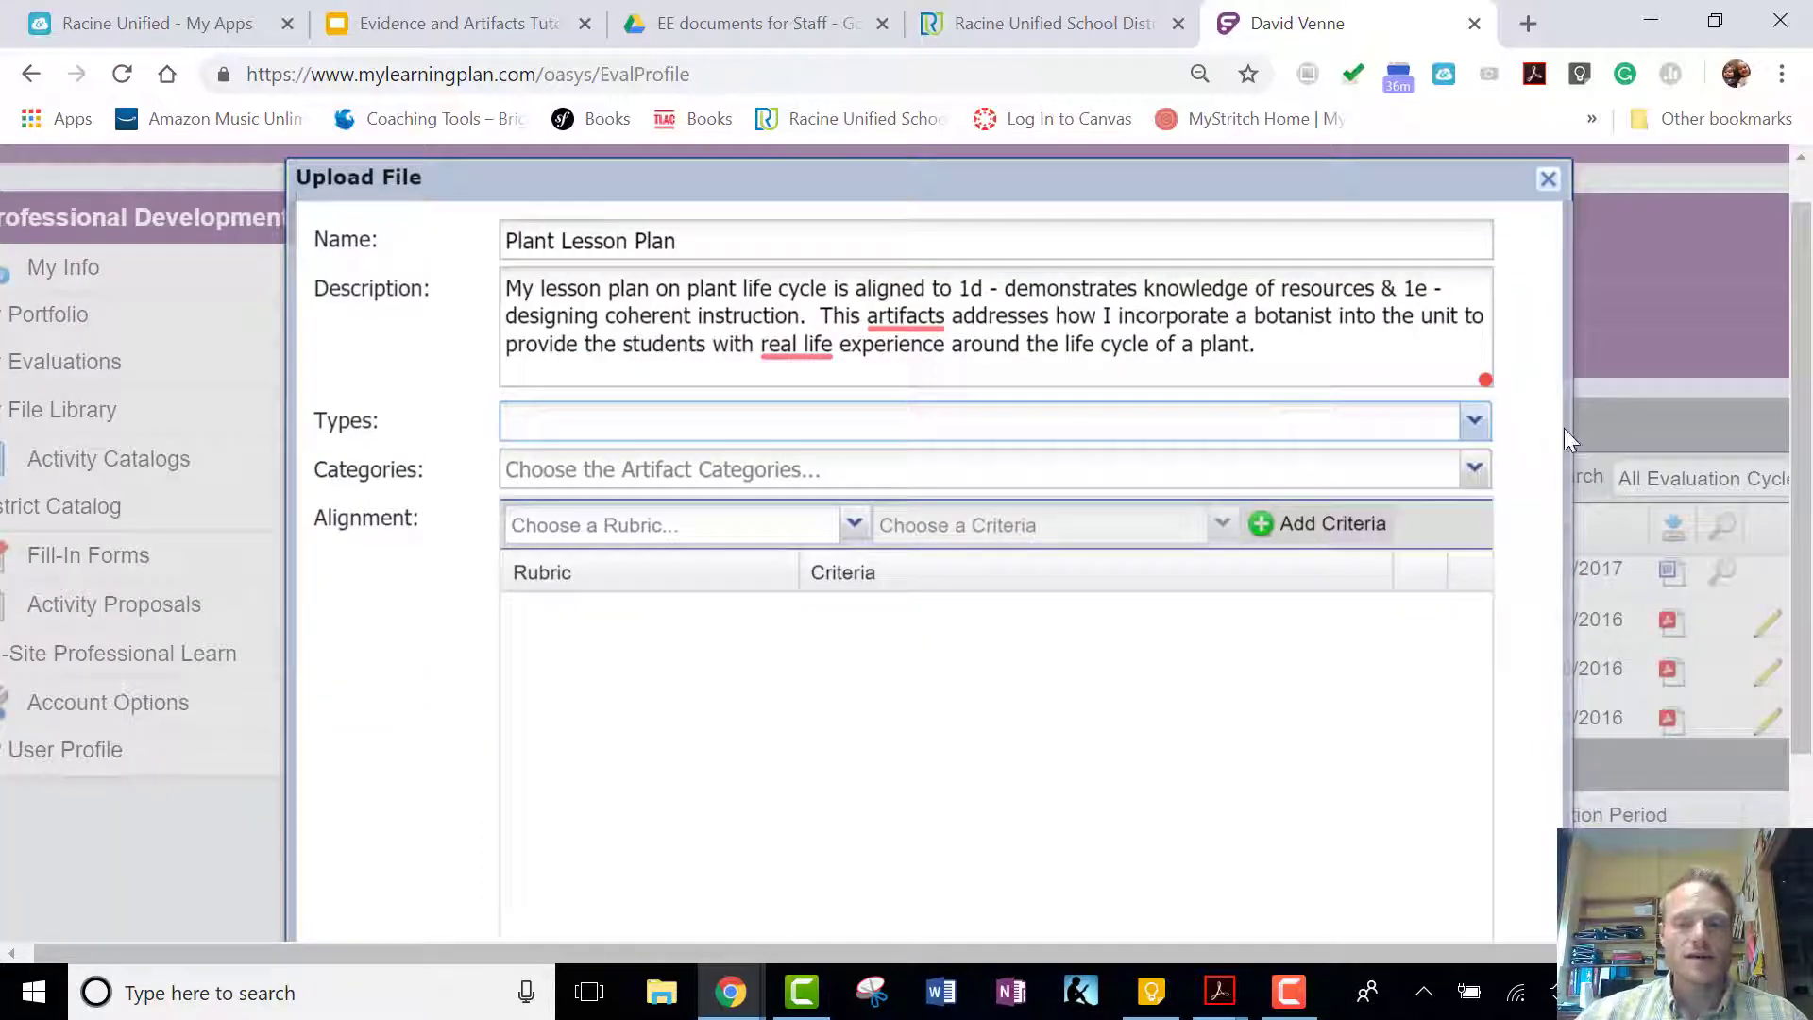
{"action": "left_click", "coordinate": [1475, 422]}
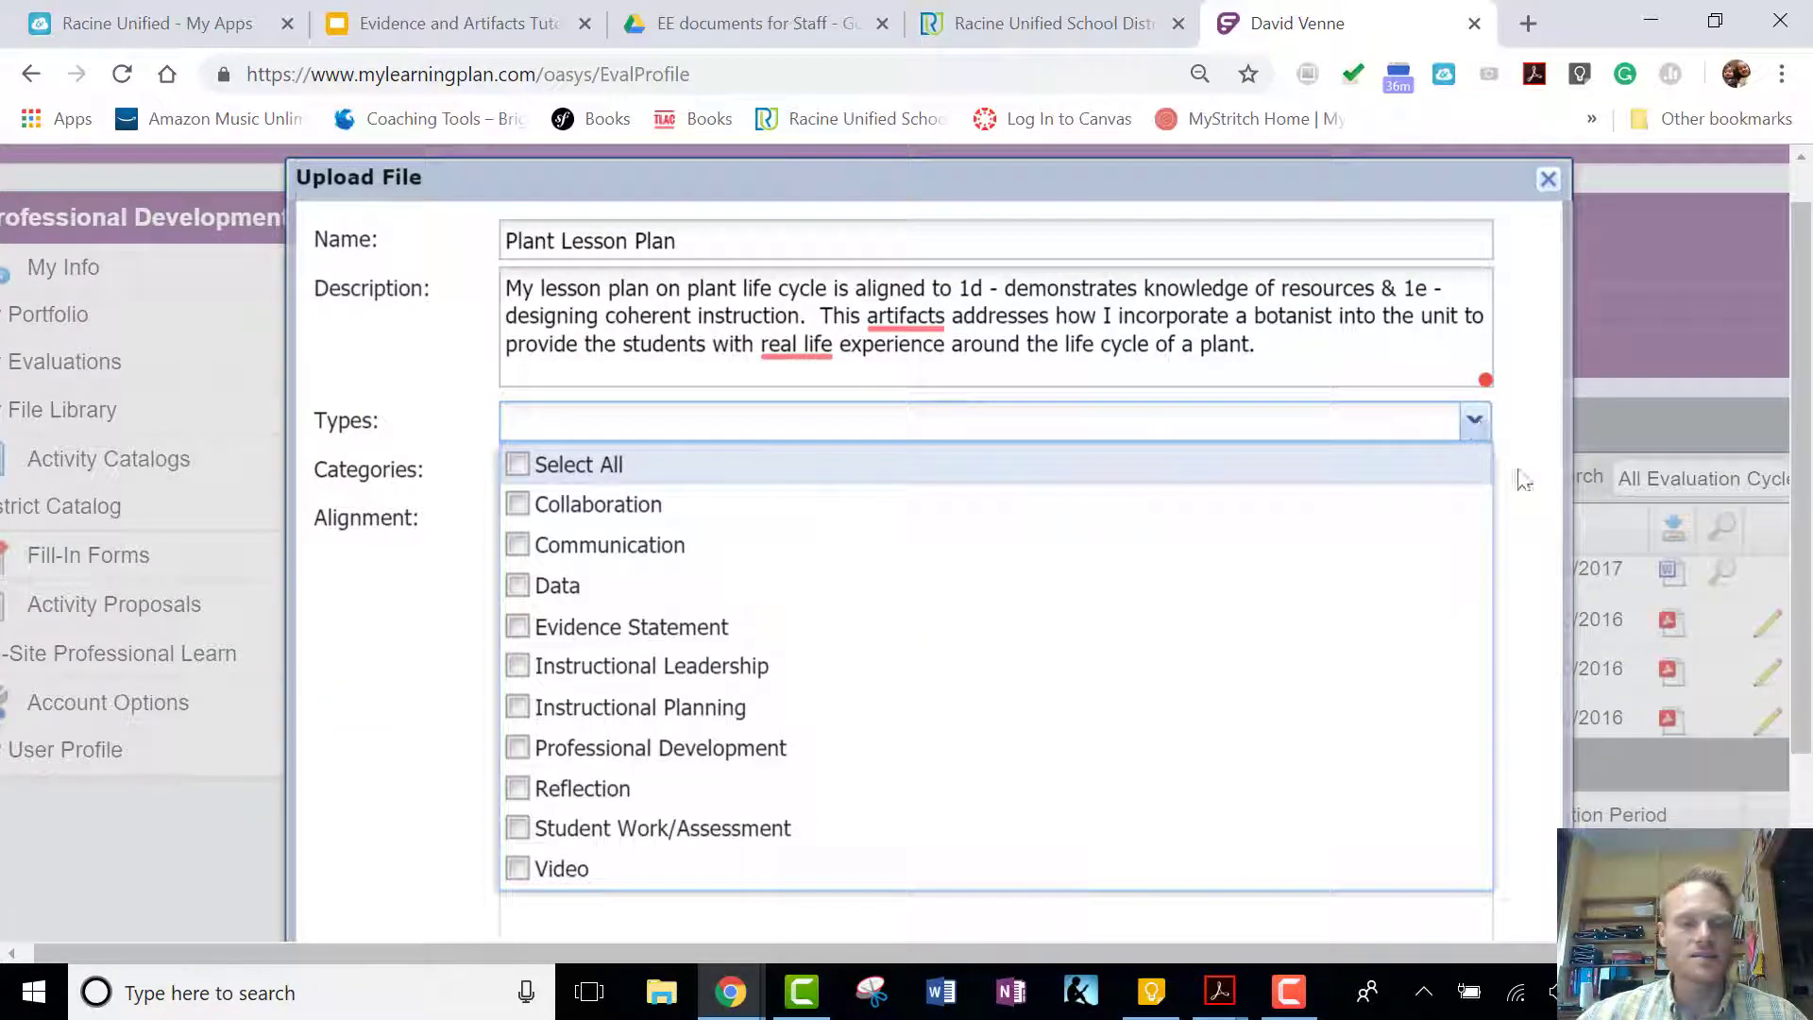
{"action": "left_click", "coordinate": [523, 717]}
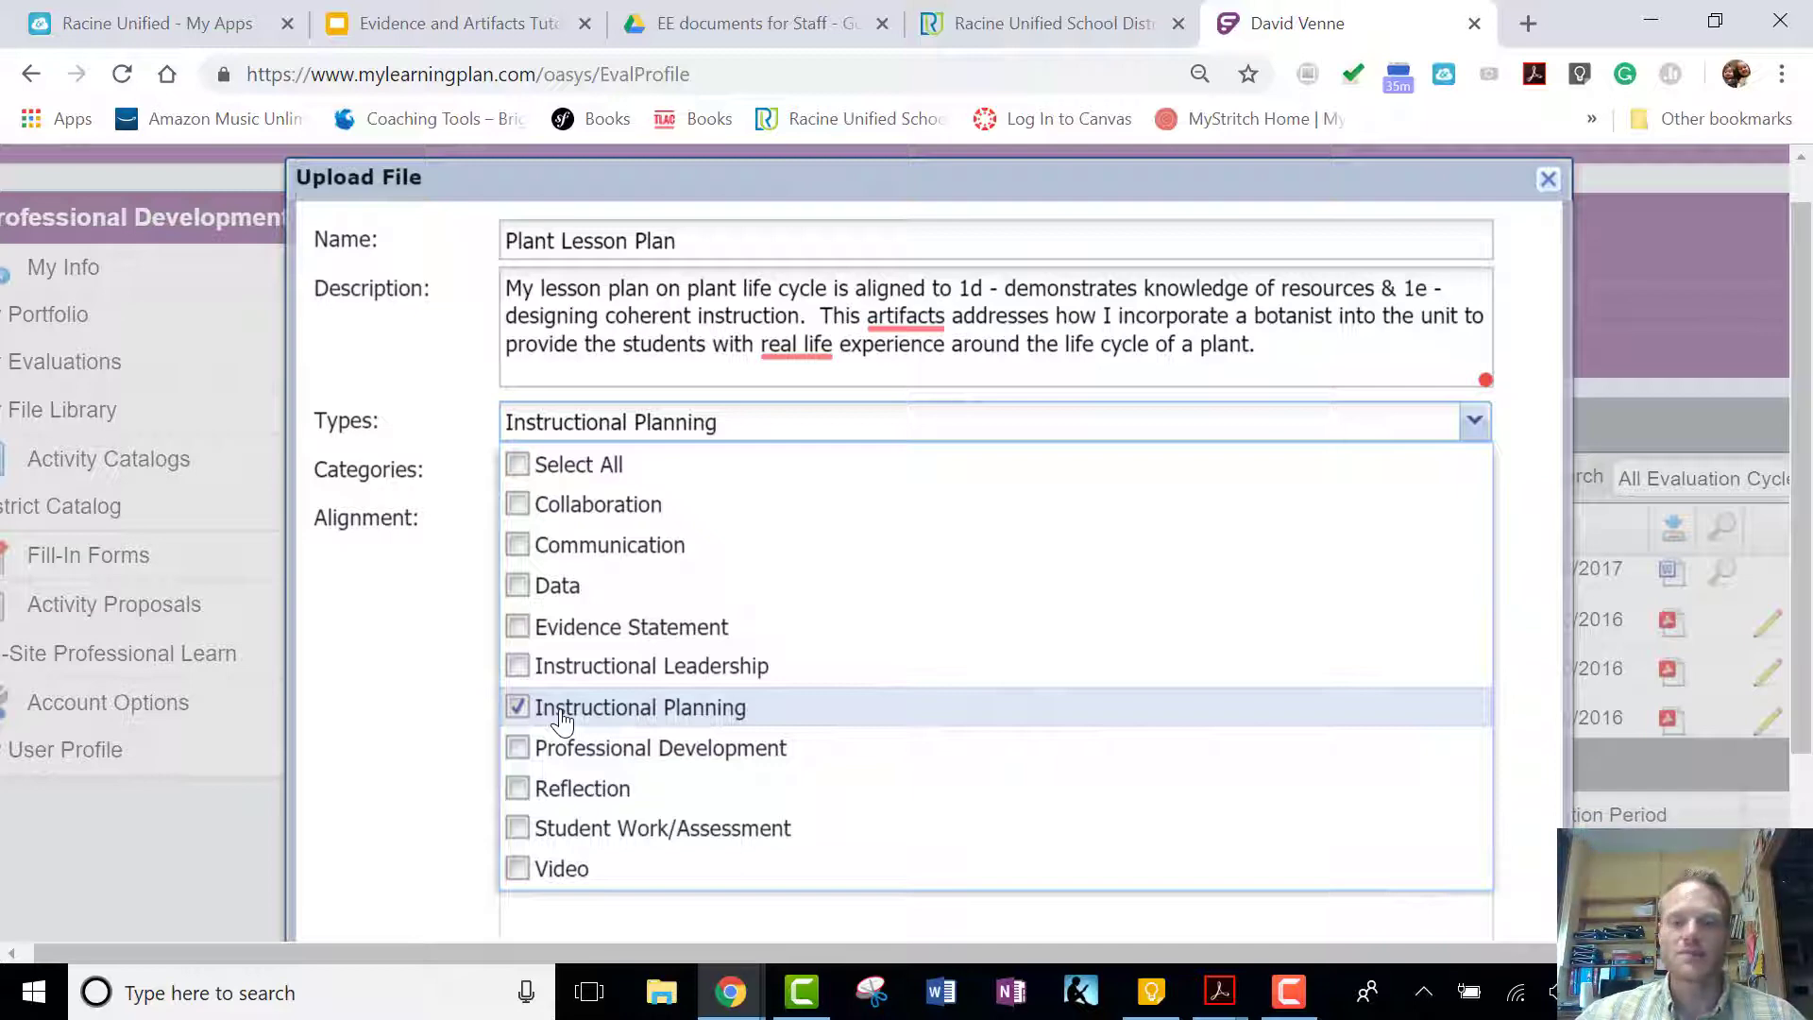
{"action": "left_click", "coordinate": [420, 662]}
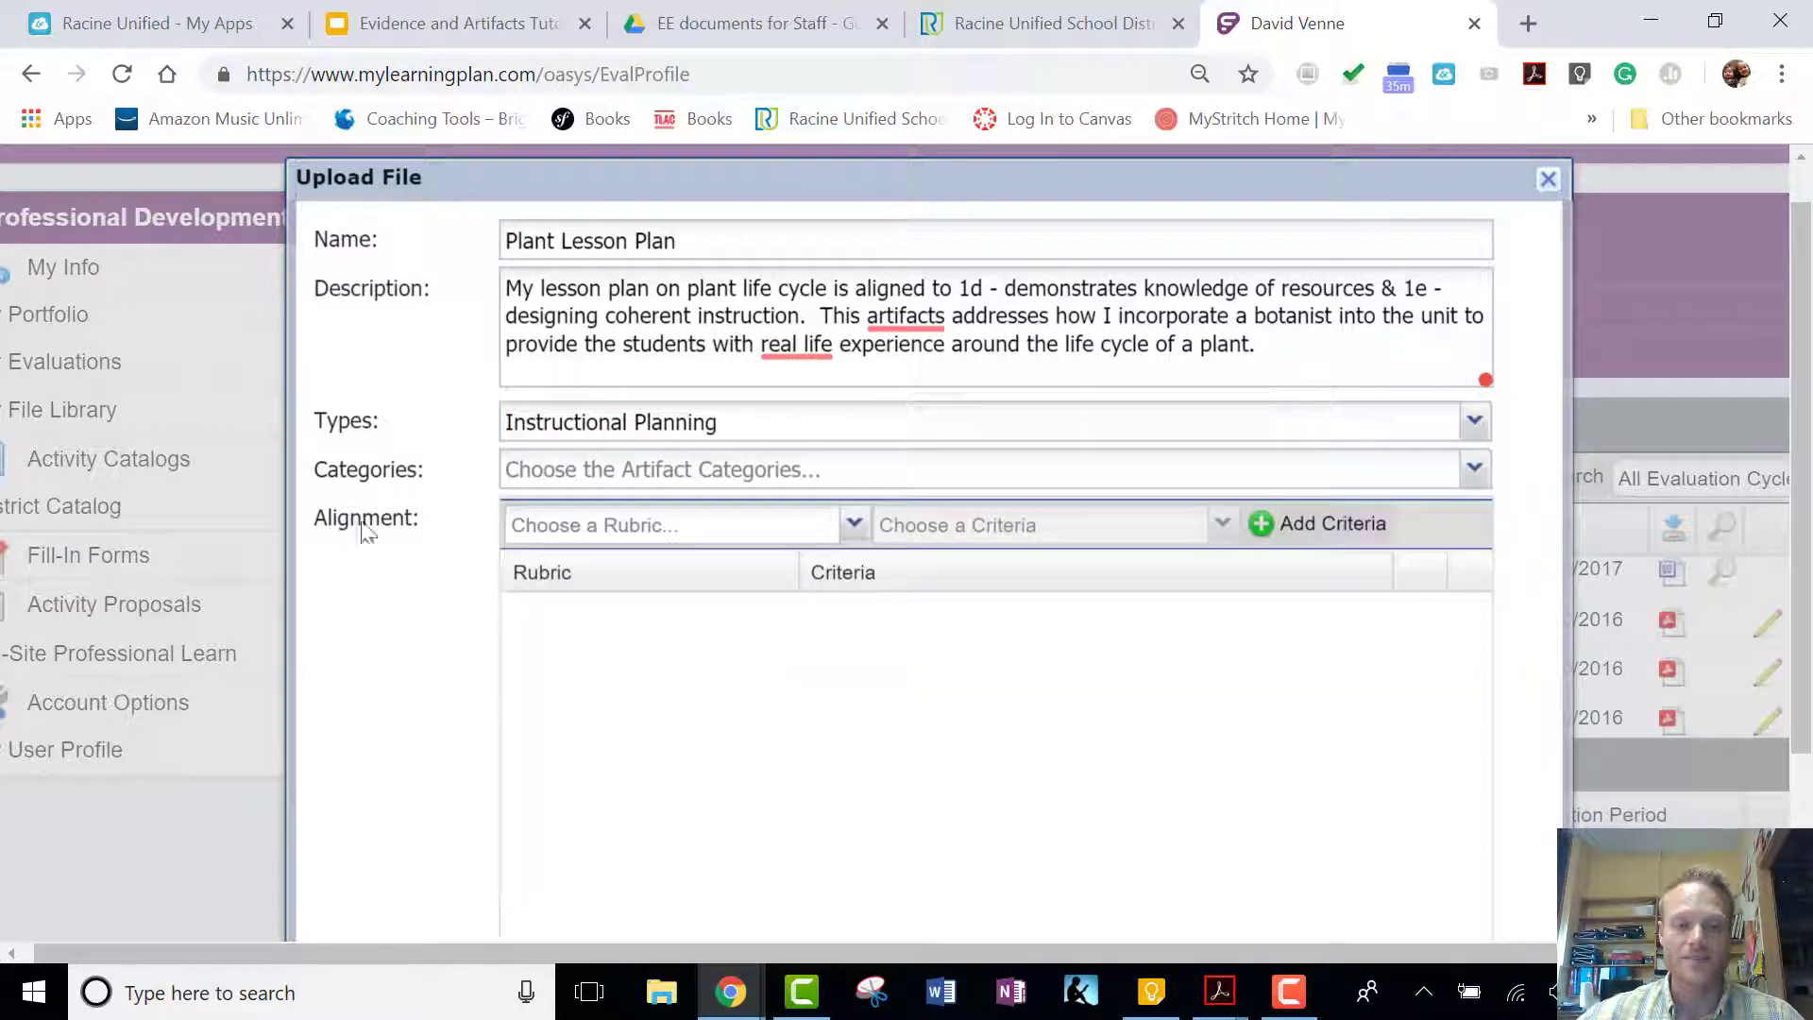
{"action": "left_click", "coordinate": [1479, 471]}
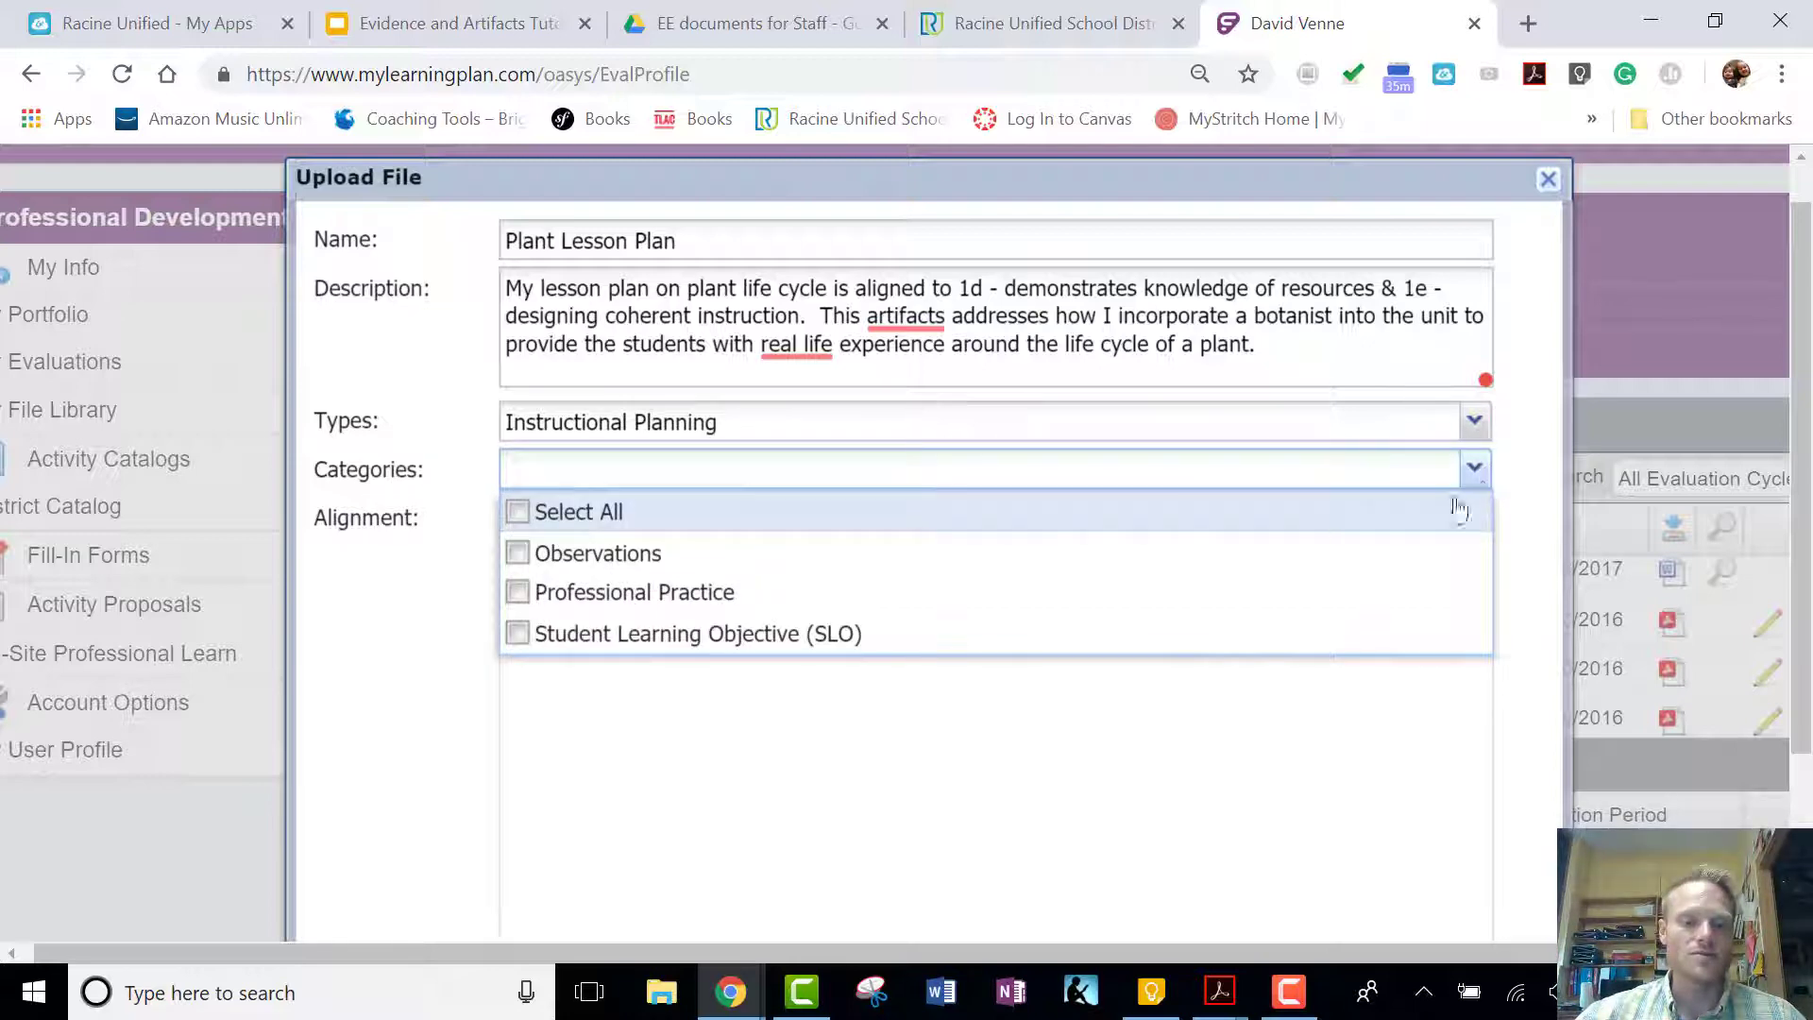
{"action": "left_click", "coordinate": [517, 604]}
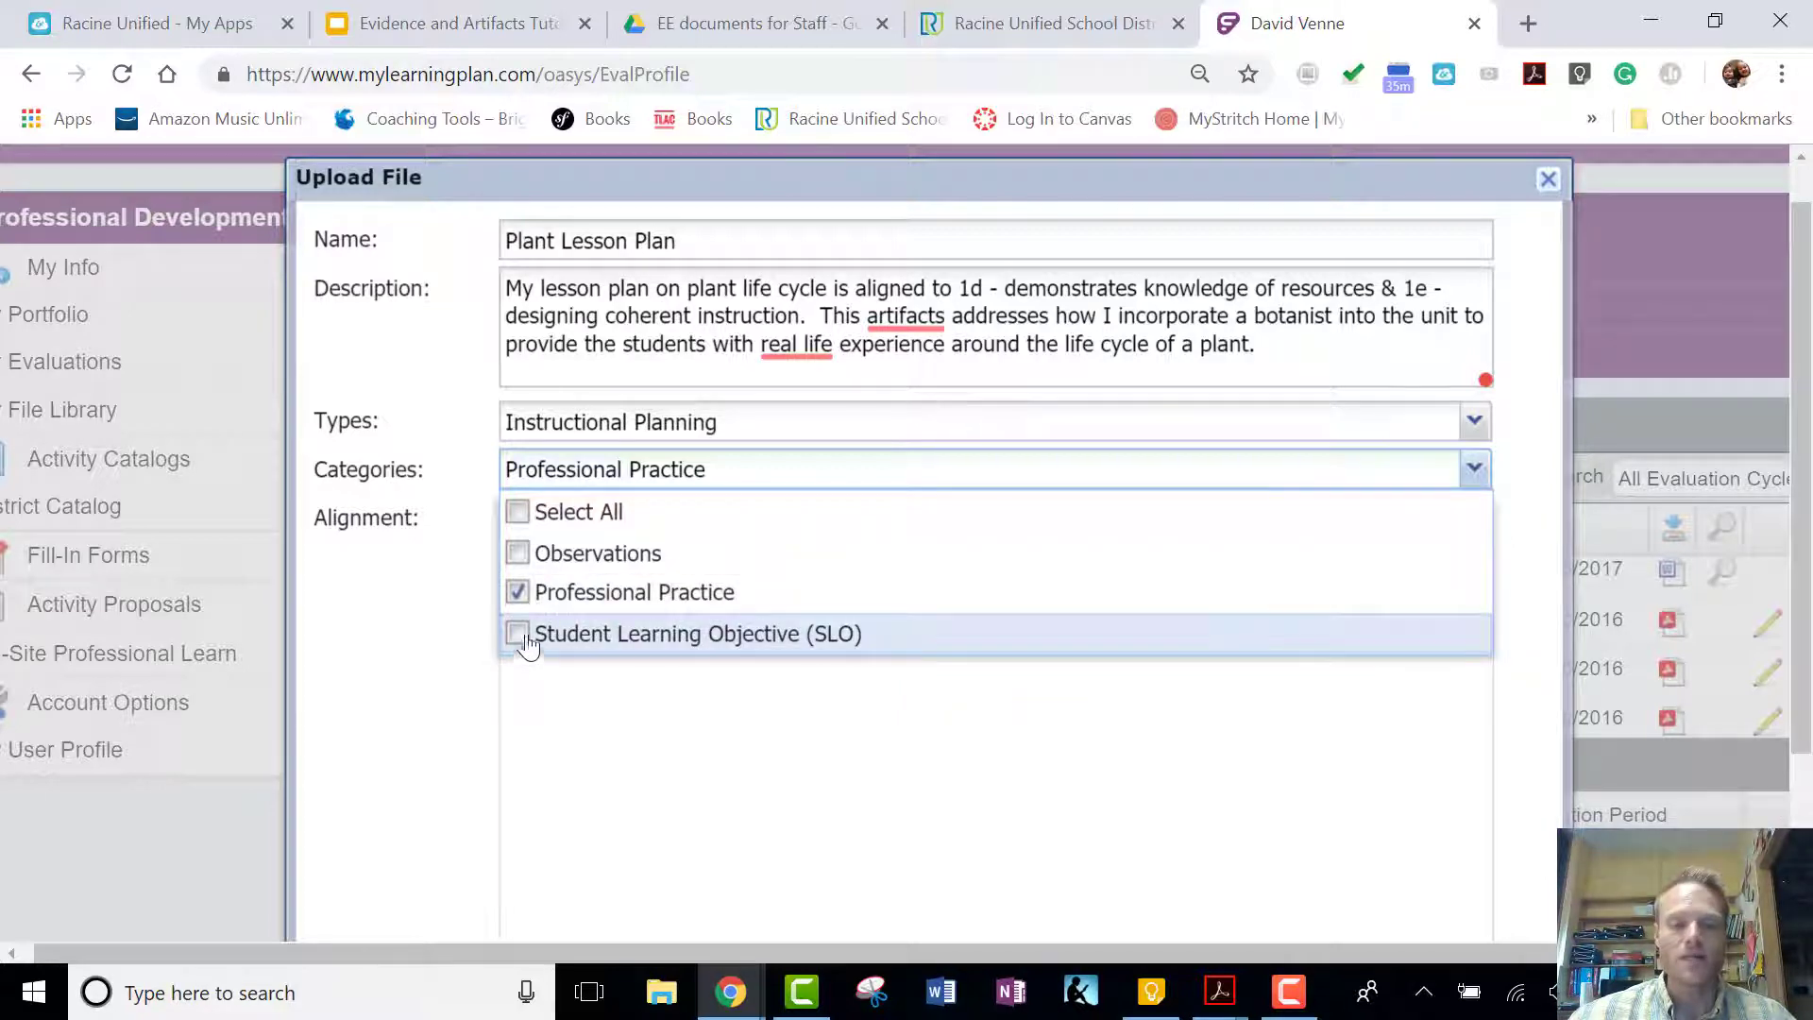
{"action": "left_click", "coordinate": [384, 633]}
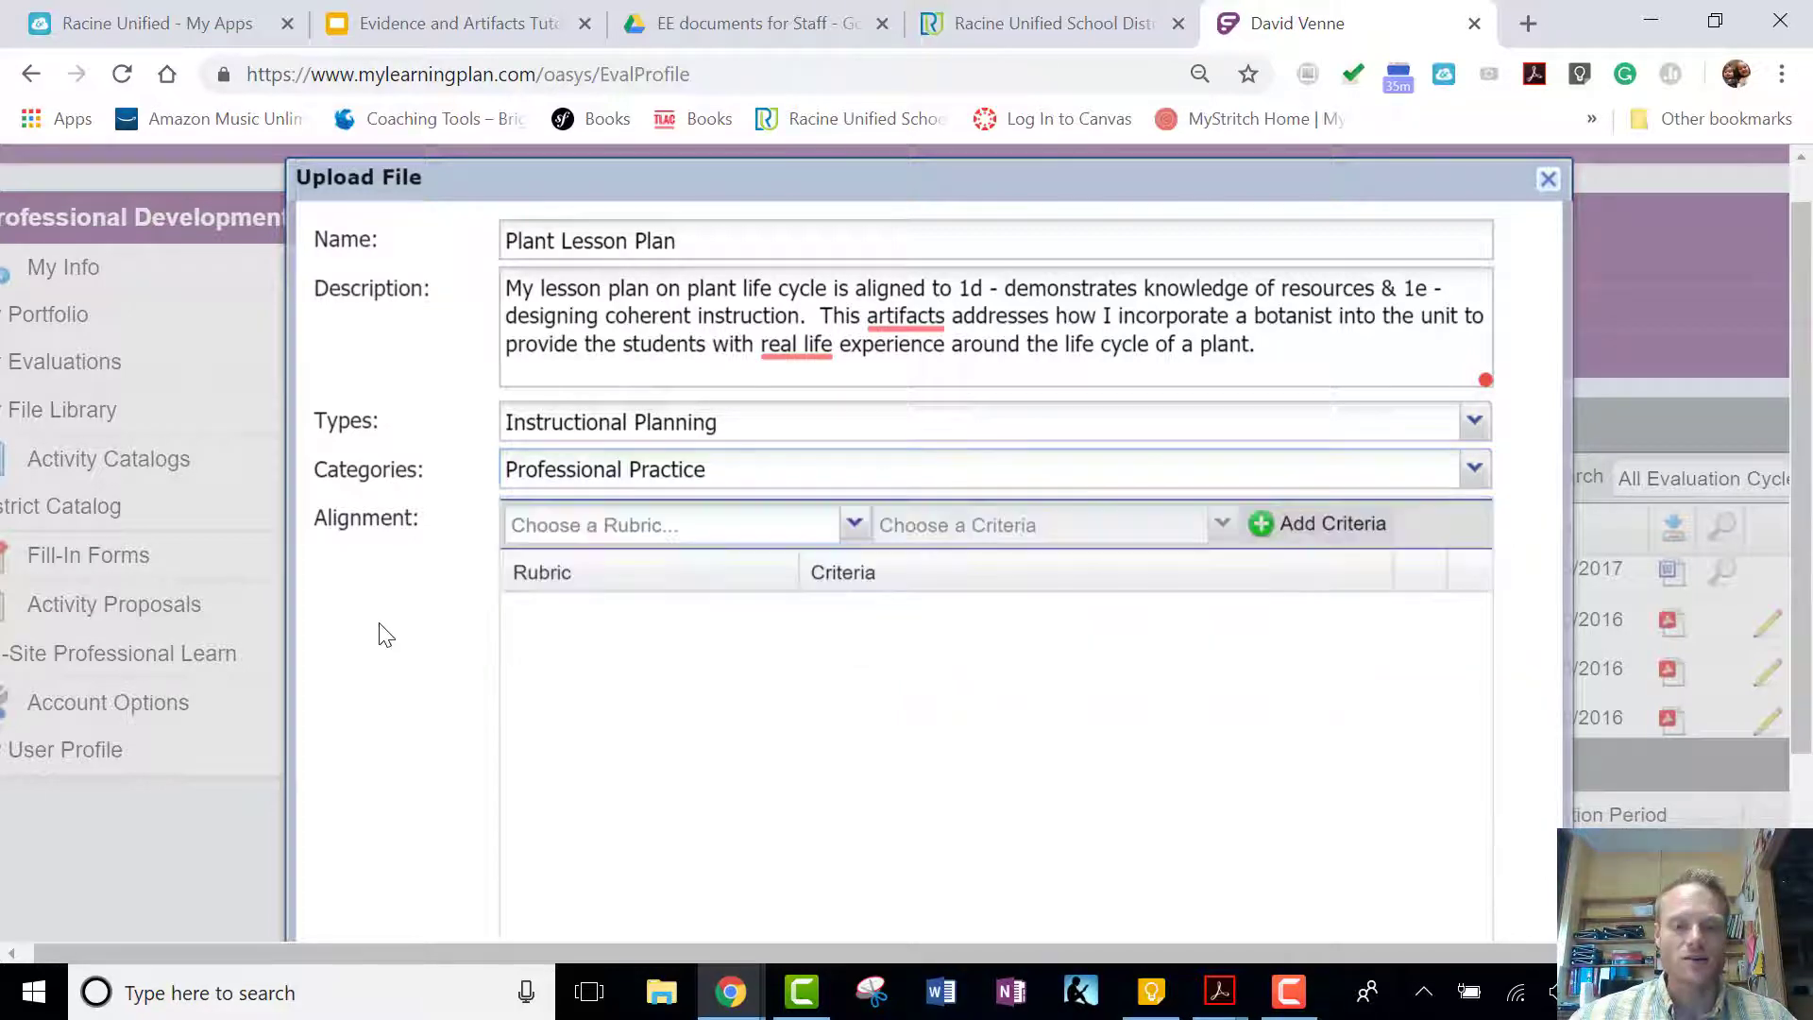
Add an alignment to Component 1d: Demonstrating Knowledge Resources with its "Resources for classroom use" criteria
{"action": "left_click", "coordinate": [855, 526]}
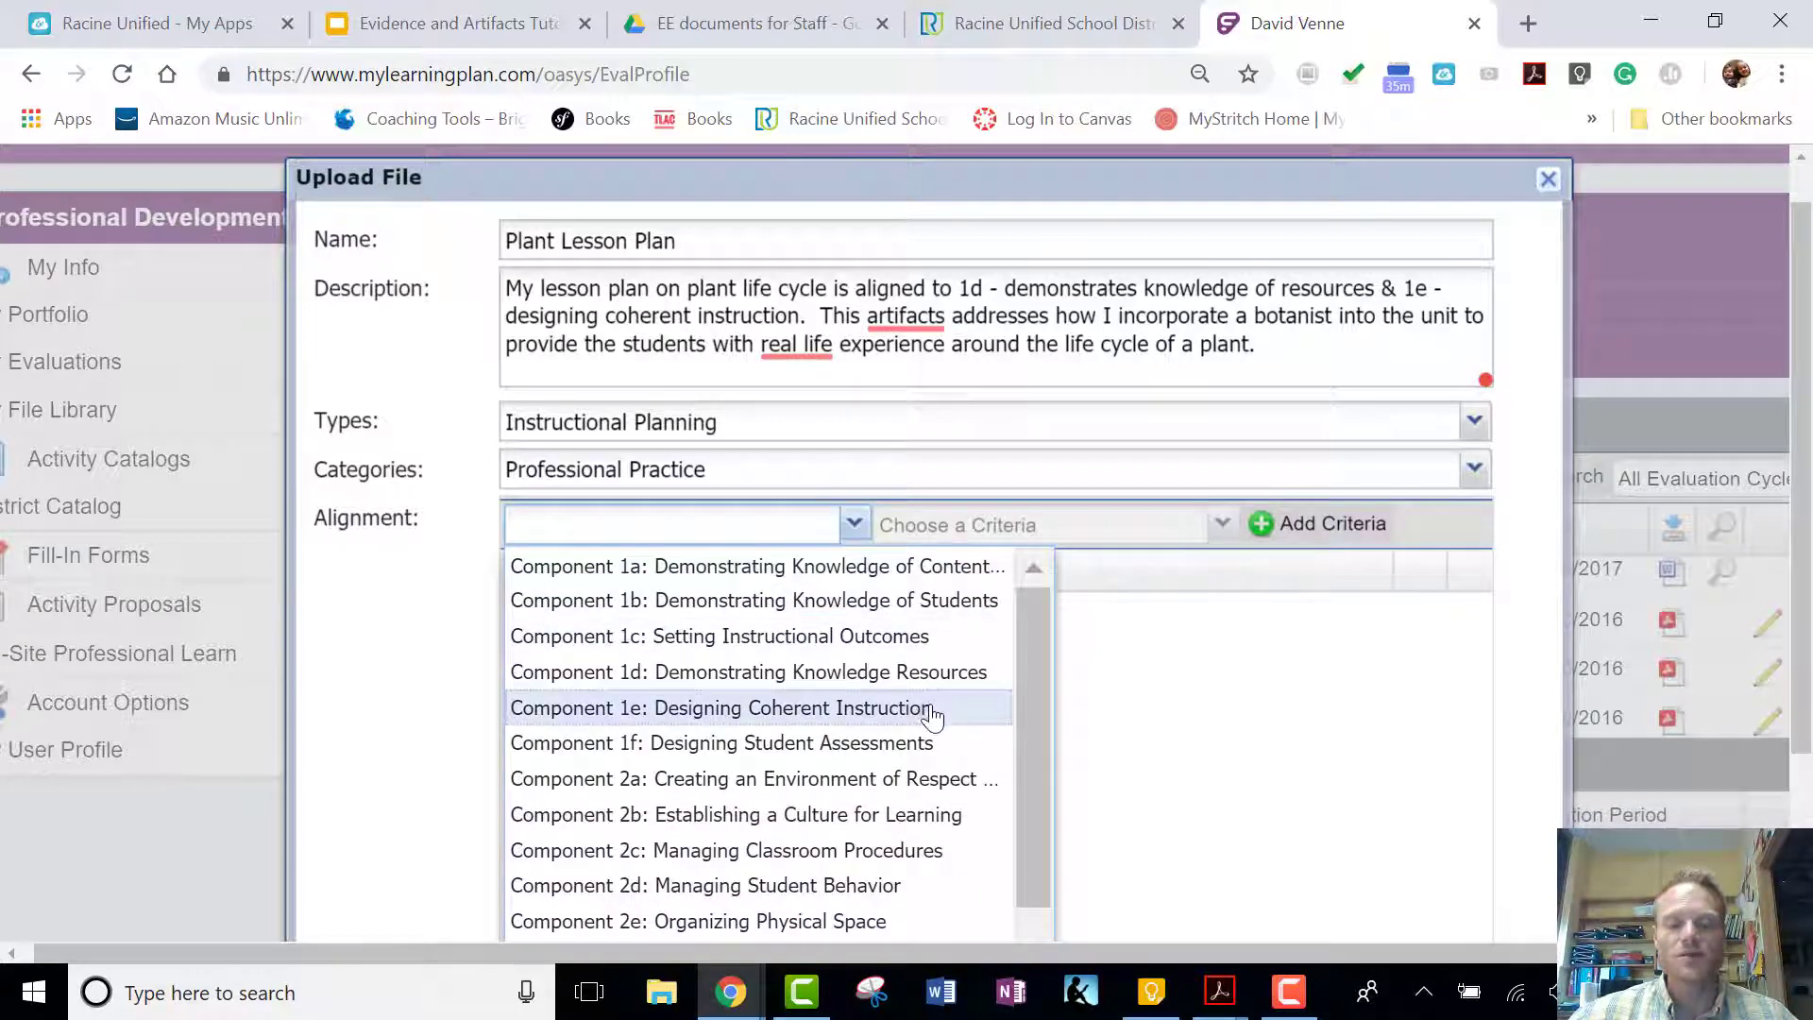
{"action": "left_click", "coordinate": [738, 676]}
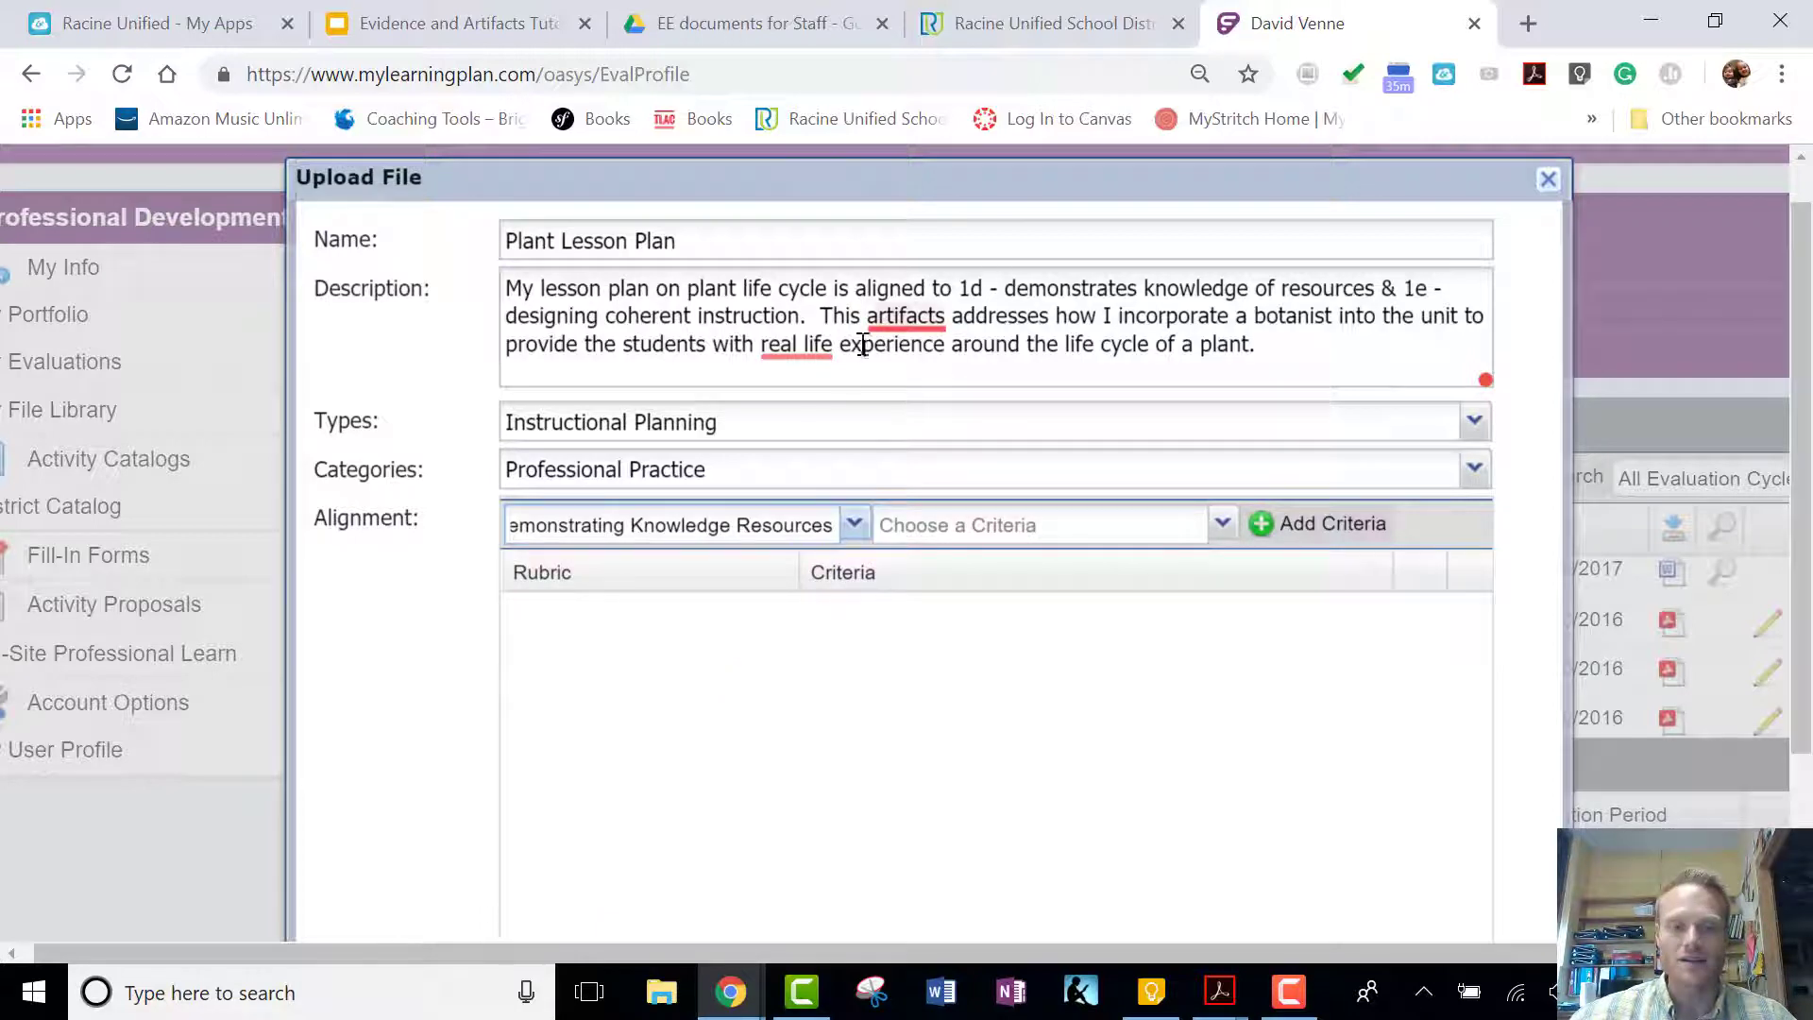
{"action": "left_click", "coordinate": [1222, 525]}
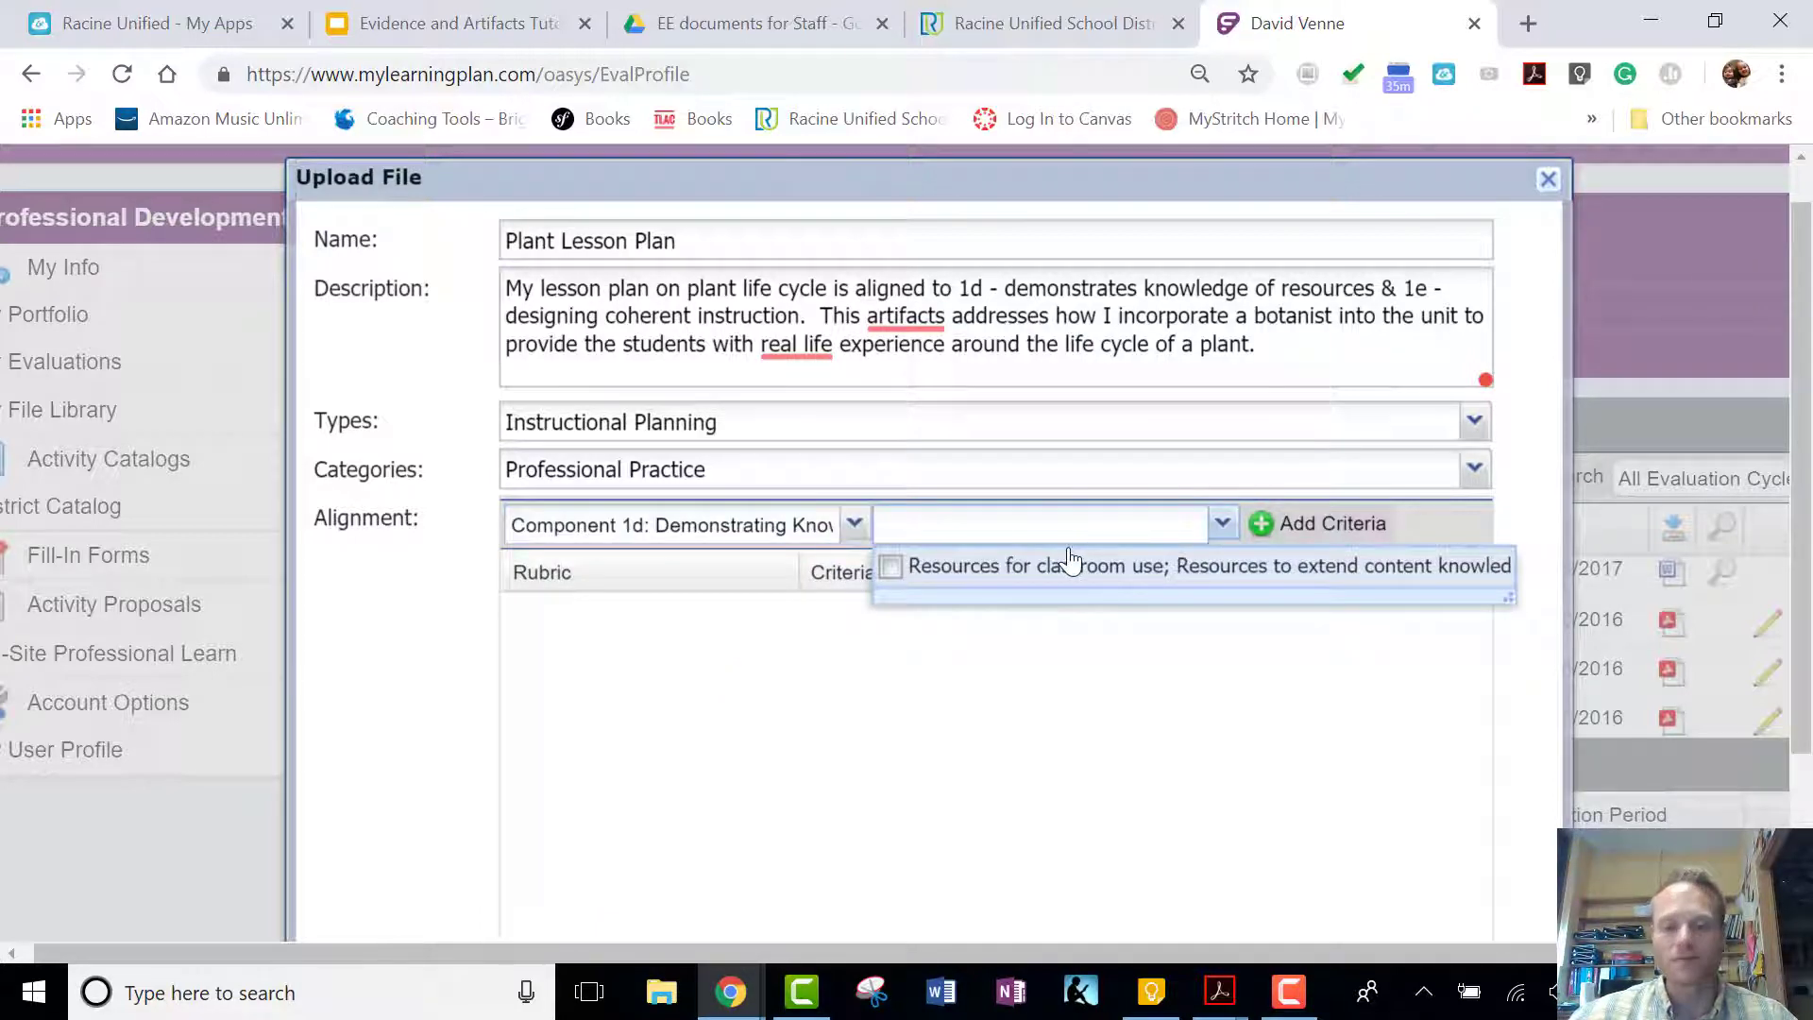
{"action": "left_click", "coordinate": [893, 569]}
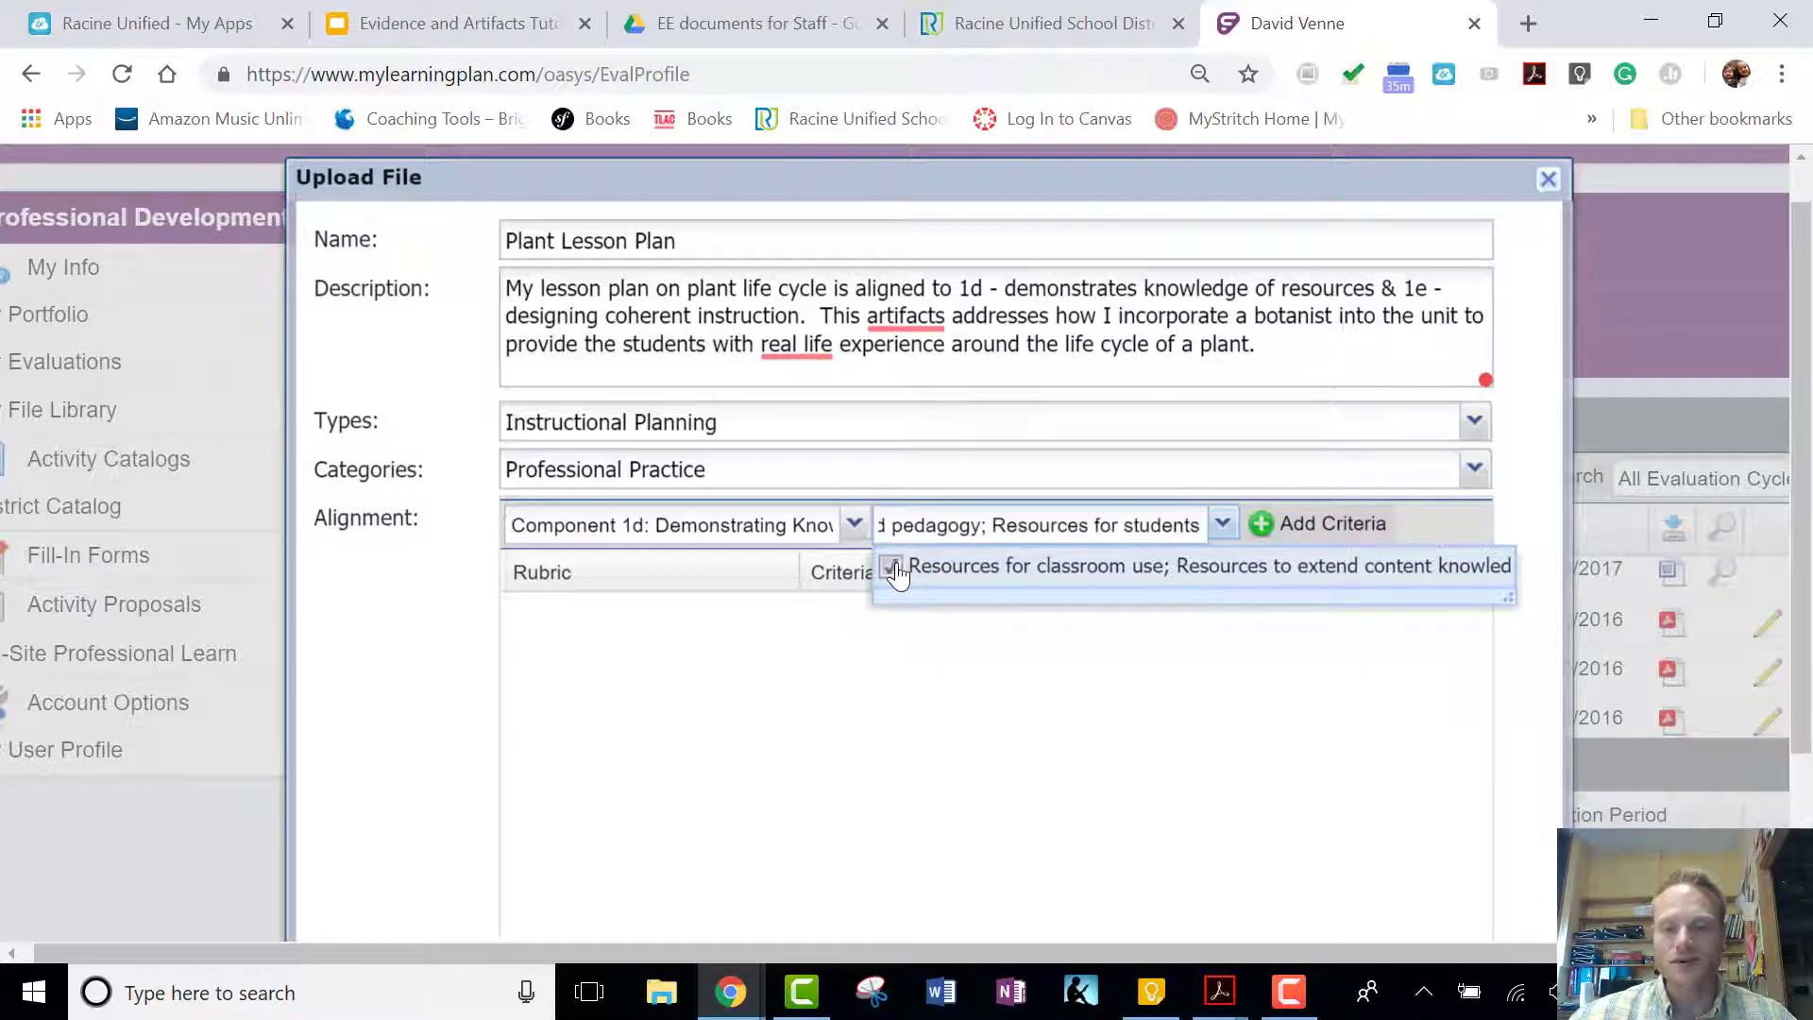
{"action": "left_click", "coordinate": [1109, 723]}
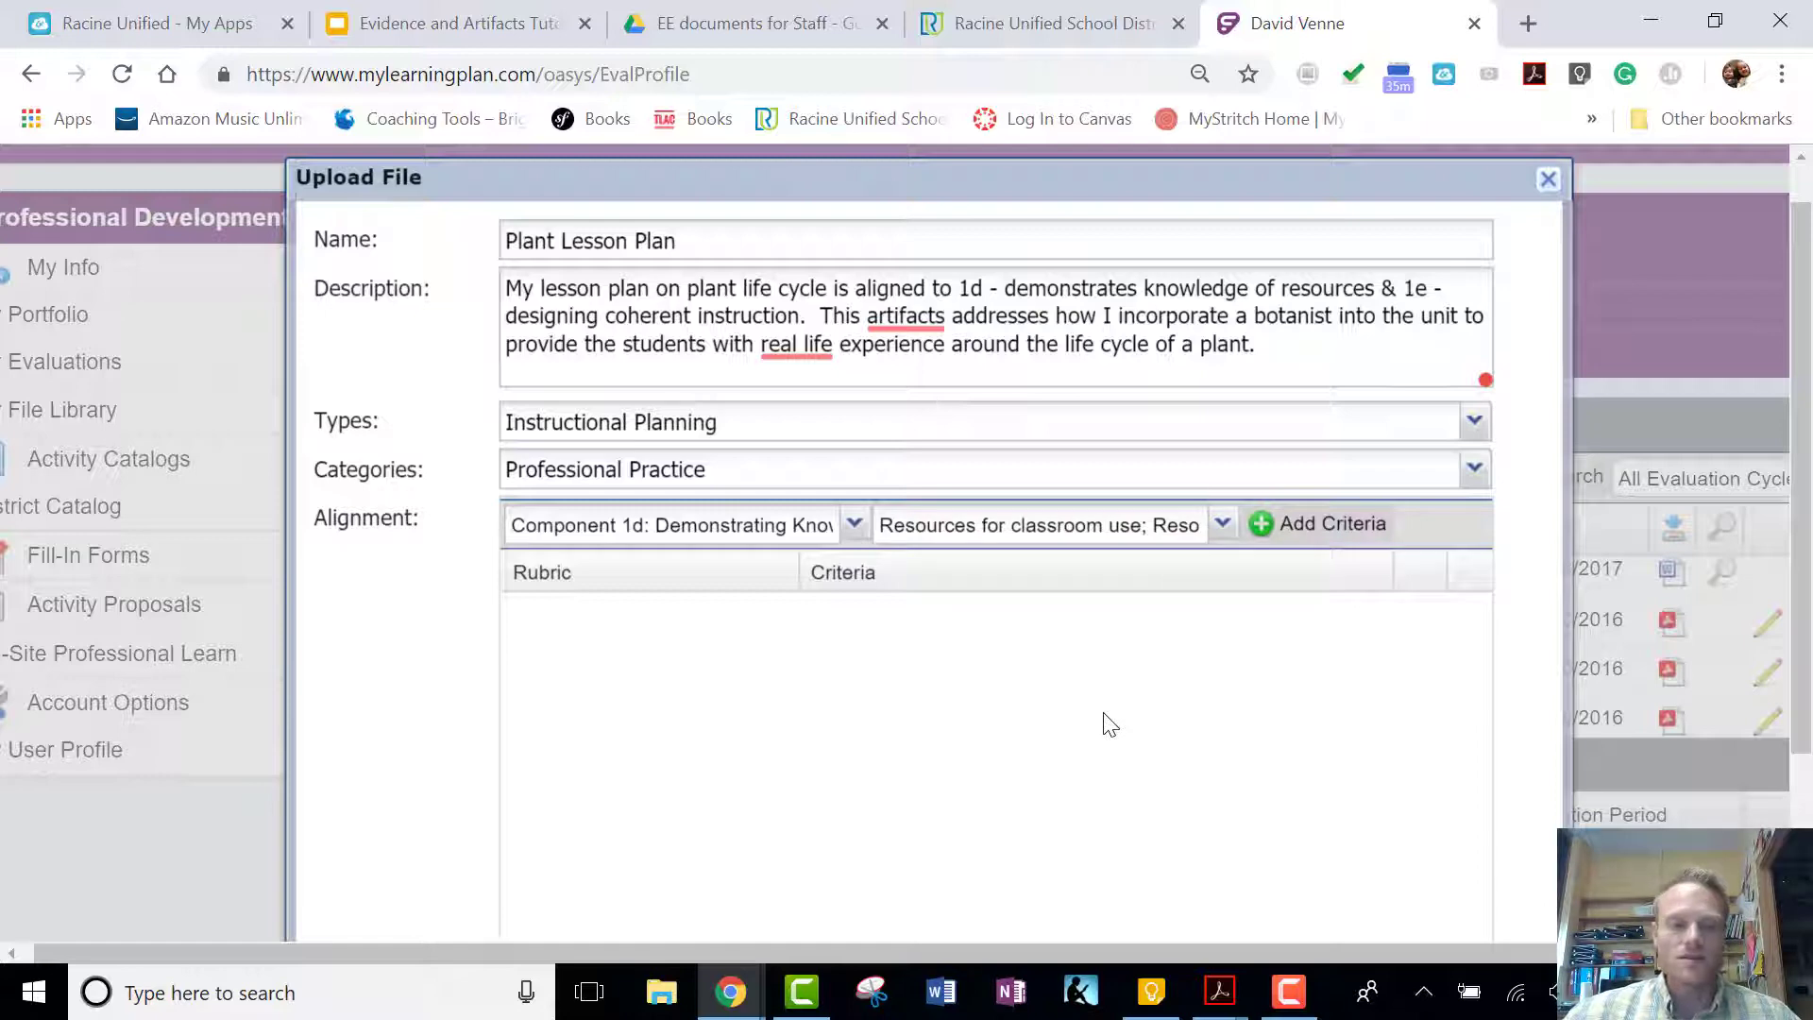
{"action": "left_click", "coordinate": [1350, 529]}
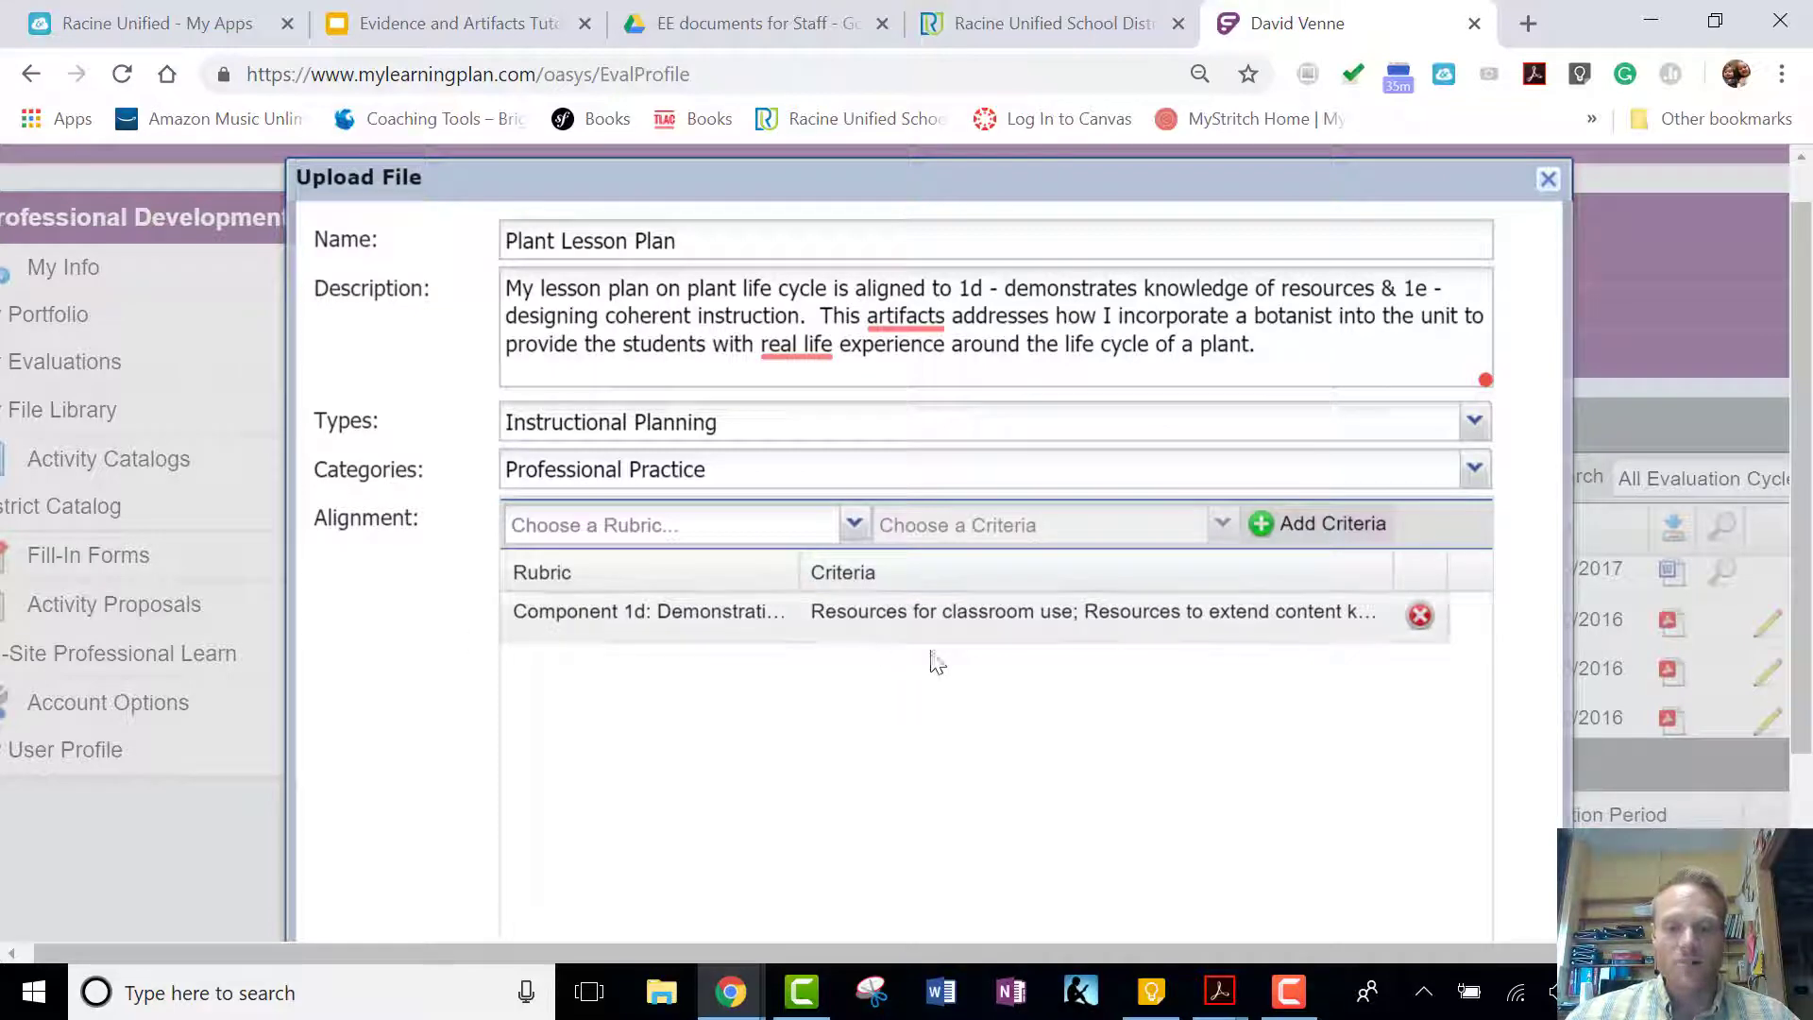
Add a second alignment to Component 1e: Designing Coherent Instruction with its "Learning activities" criteria
{"action": "left_click", "coordinate": [853, 527]}
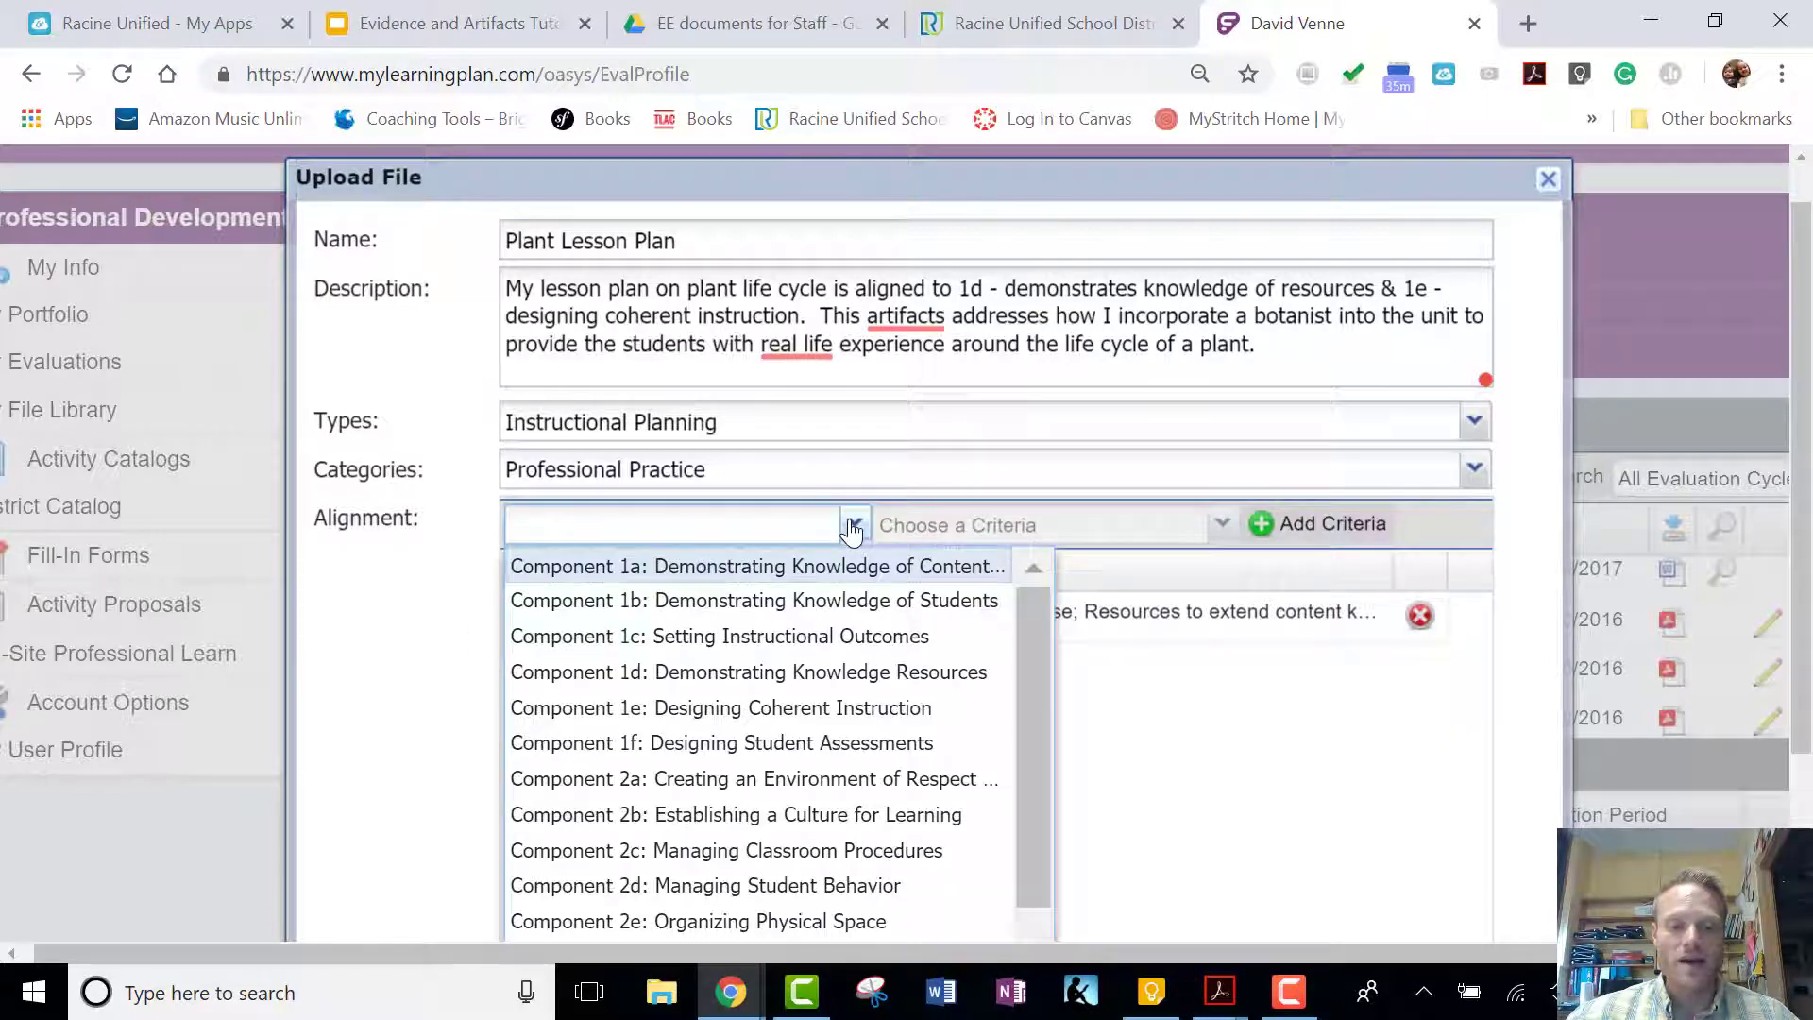
{"action": "left_click", "coordinate": [748, 716]}
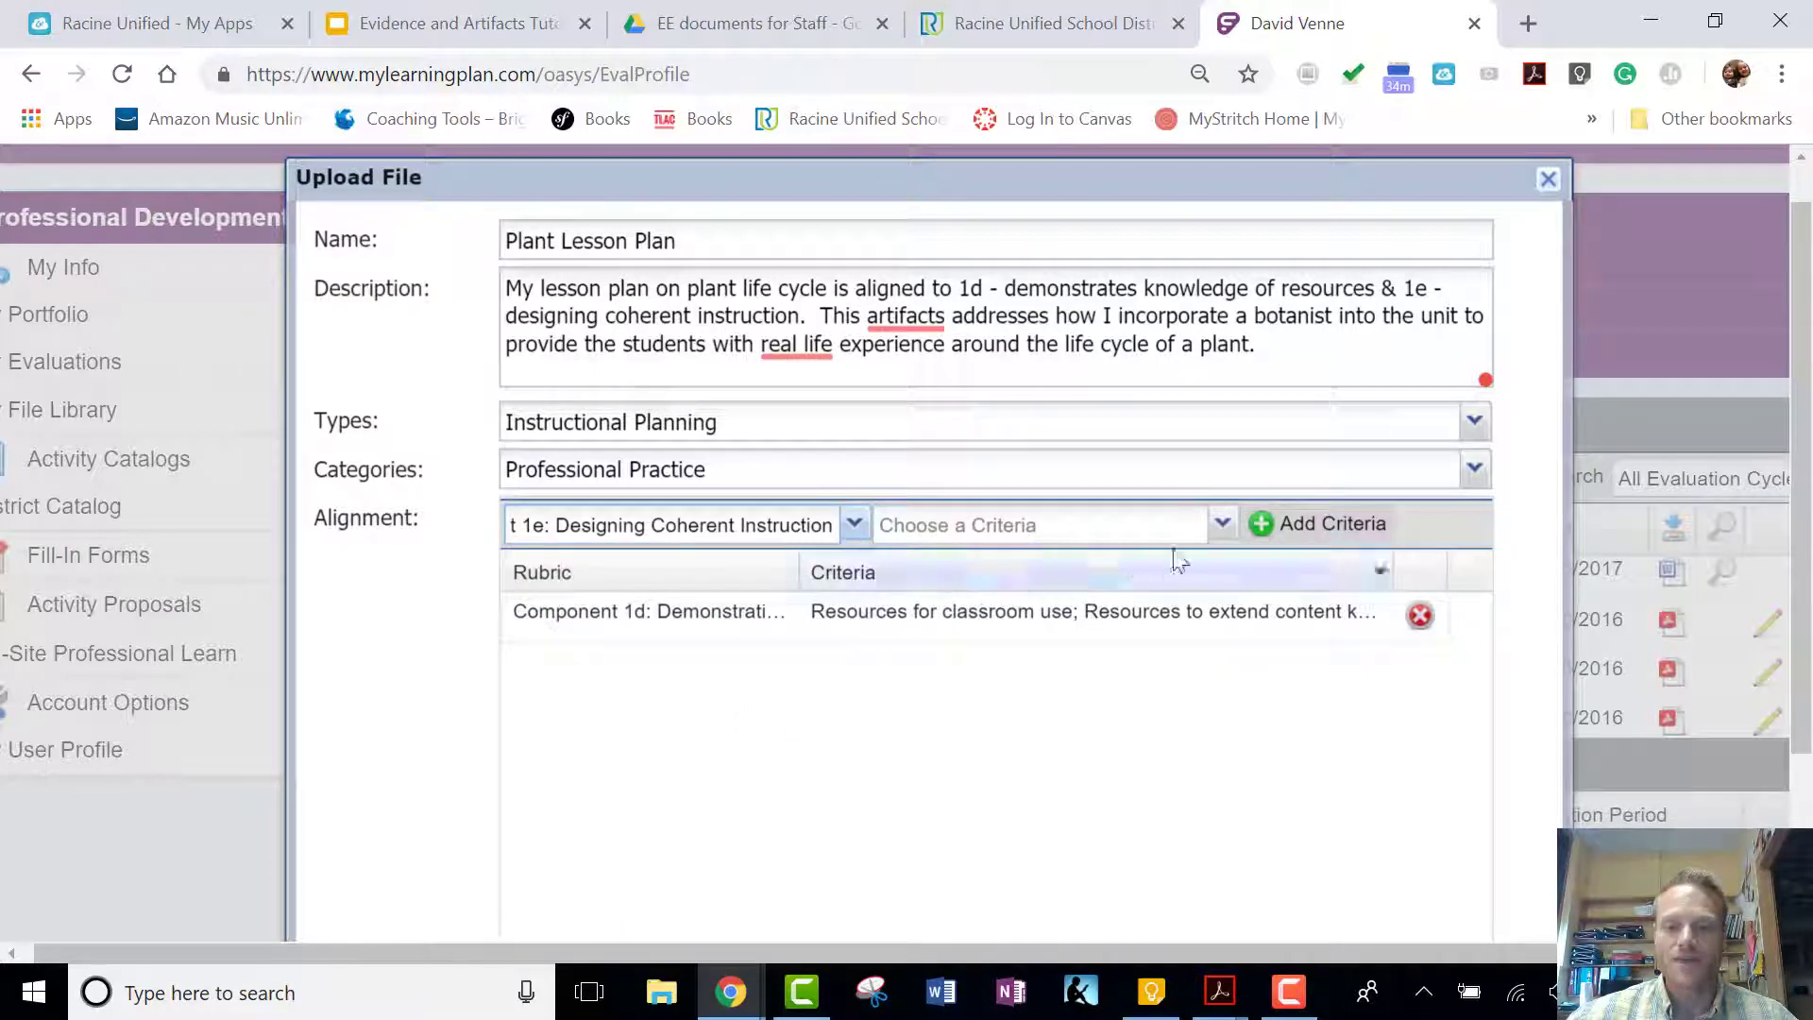
{"action": "left_click", "coordinate": [1220, 525]}
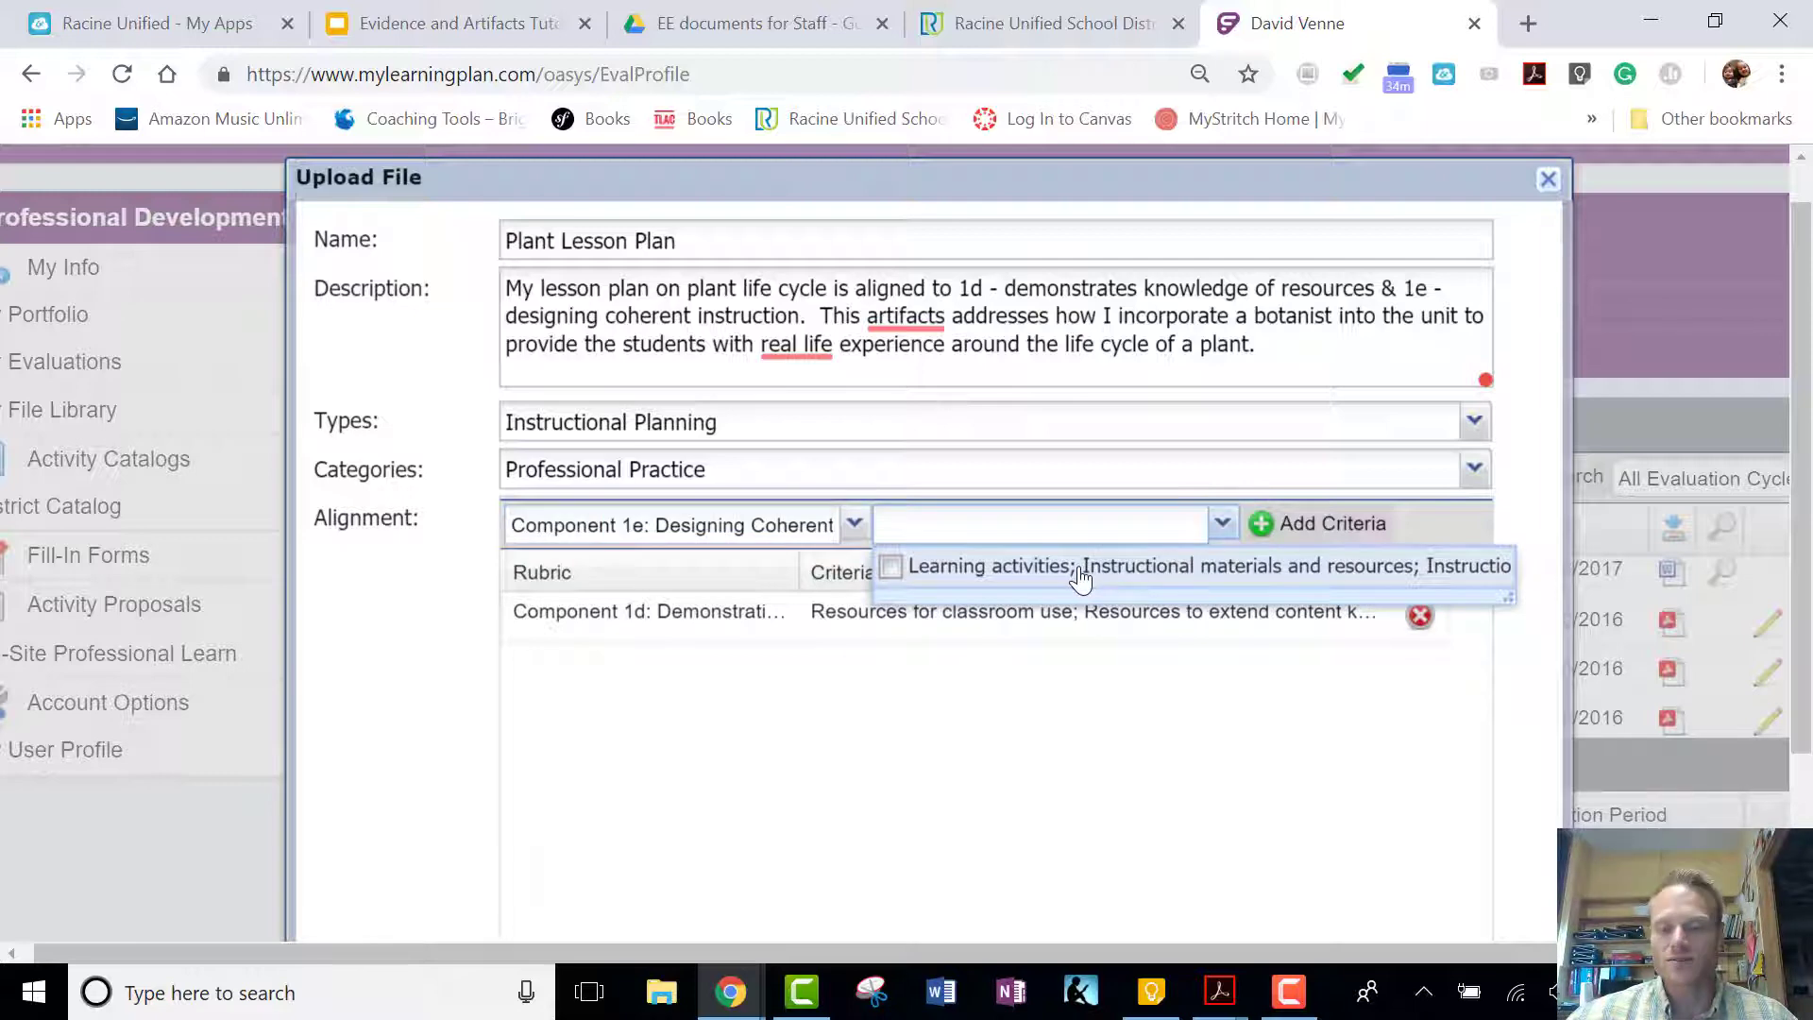
{"action": "left_click", "coordinate": [1073, 574]}
{"action": "left_click", "coordinate": [1326, 522]}
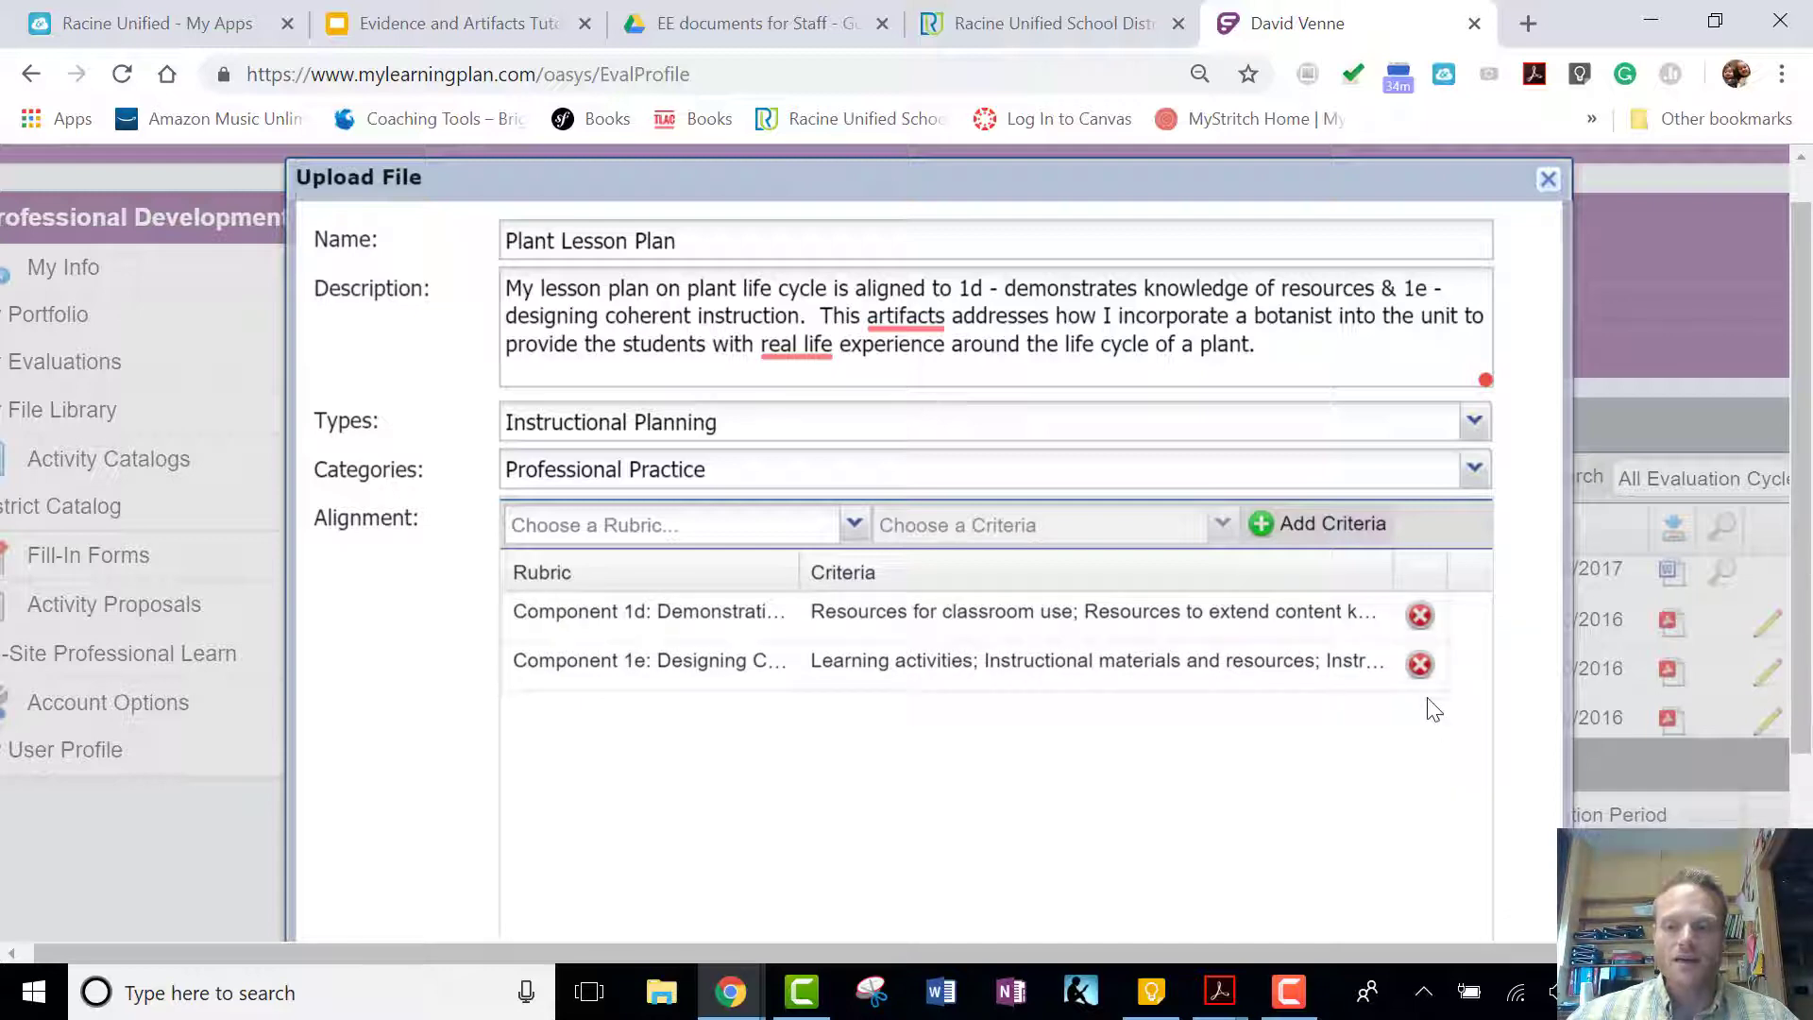
Attach the Word document "Lesson Plan" from the Desktop as the artifact's file
{"action": "scroll", "coordinate": [1356, 720], "scroll_direction": "down", "scroll_amount": 6}
{"action": "scroll", "coordinate": [1080, 595], "scroll_direction": "up", "scroll_amount": 2}
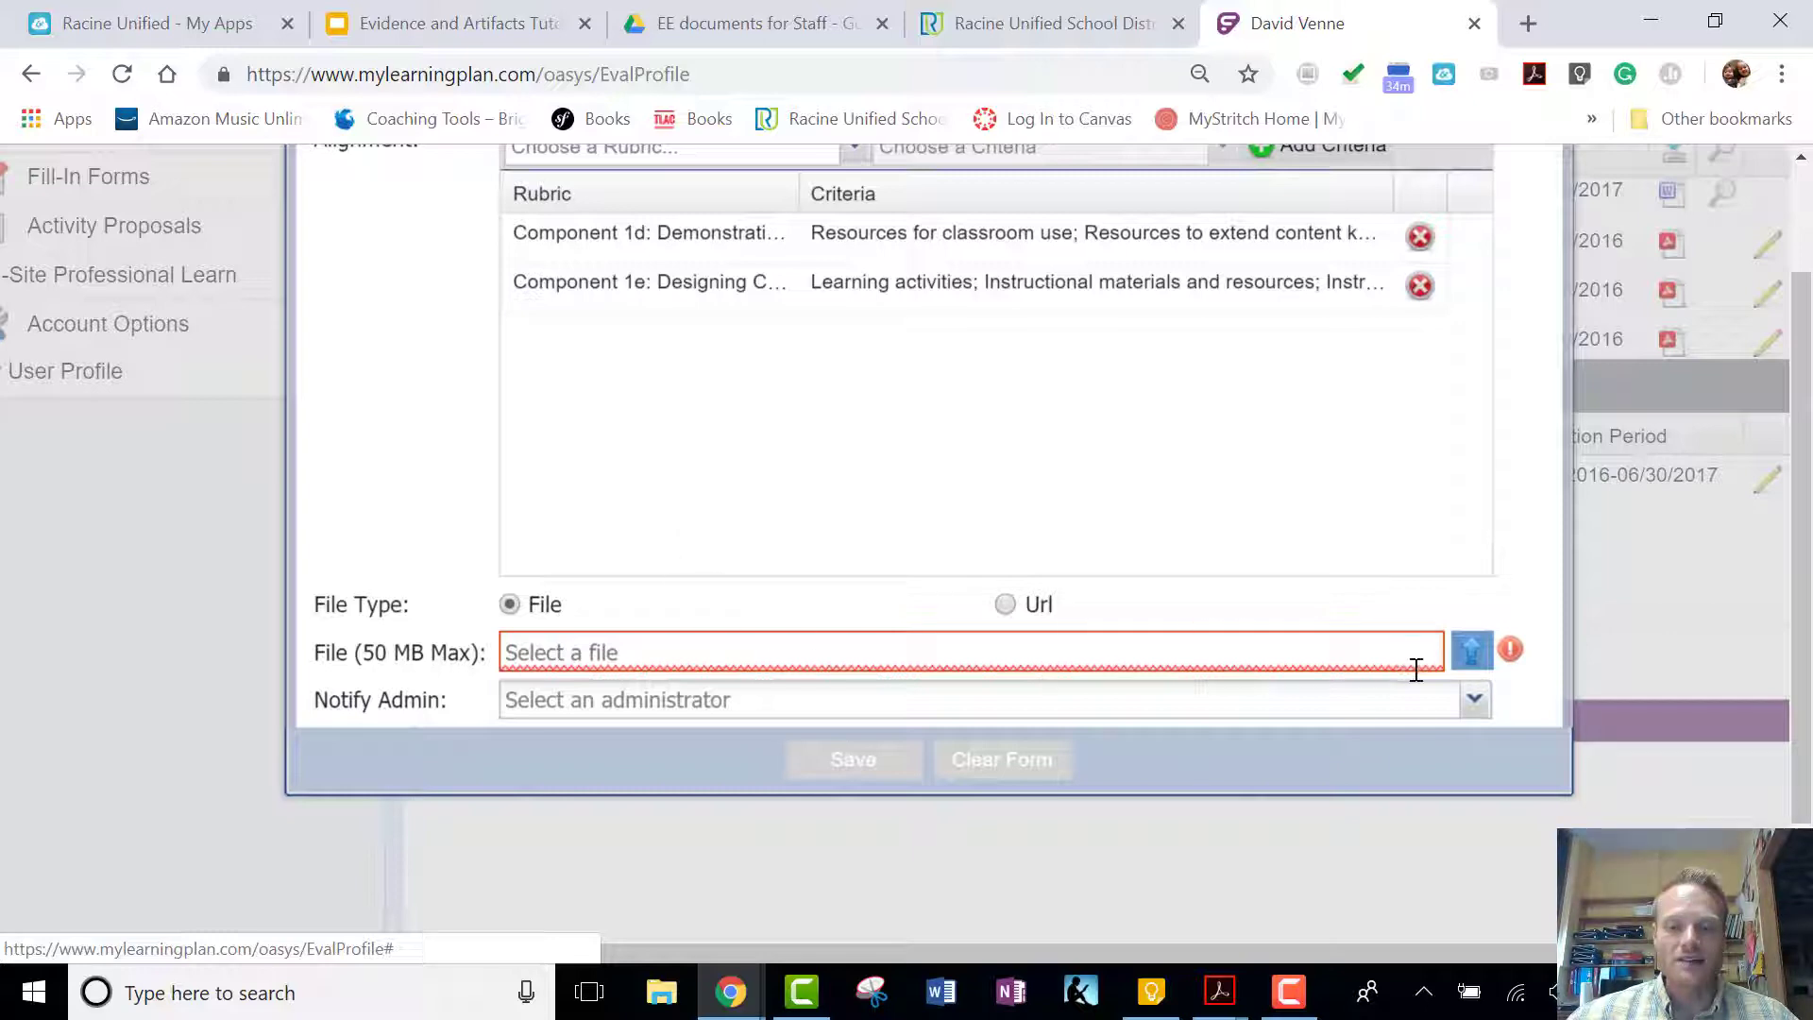
{"action": "left_click", "coordinate": [1476, 649]}
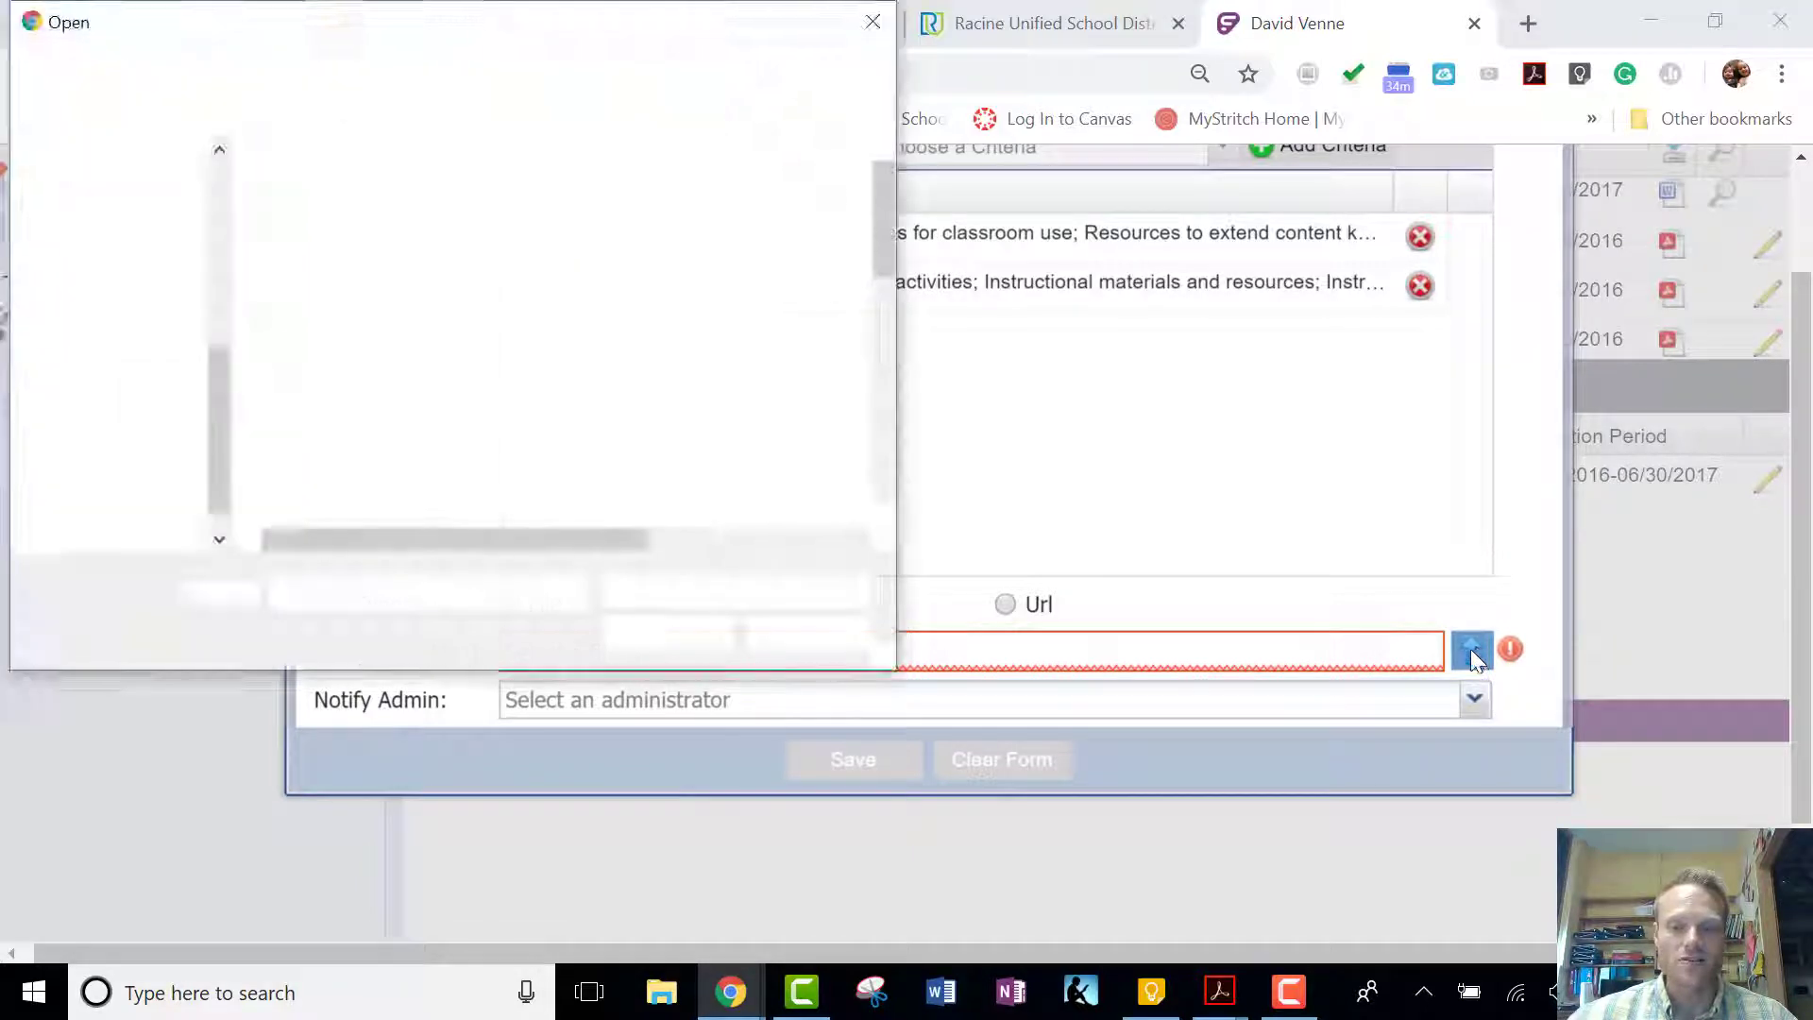
{"action": "scroll", "coordinate": [465, 393], "scroll_direction": "down", "scroll_amount": 3}
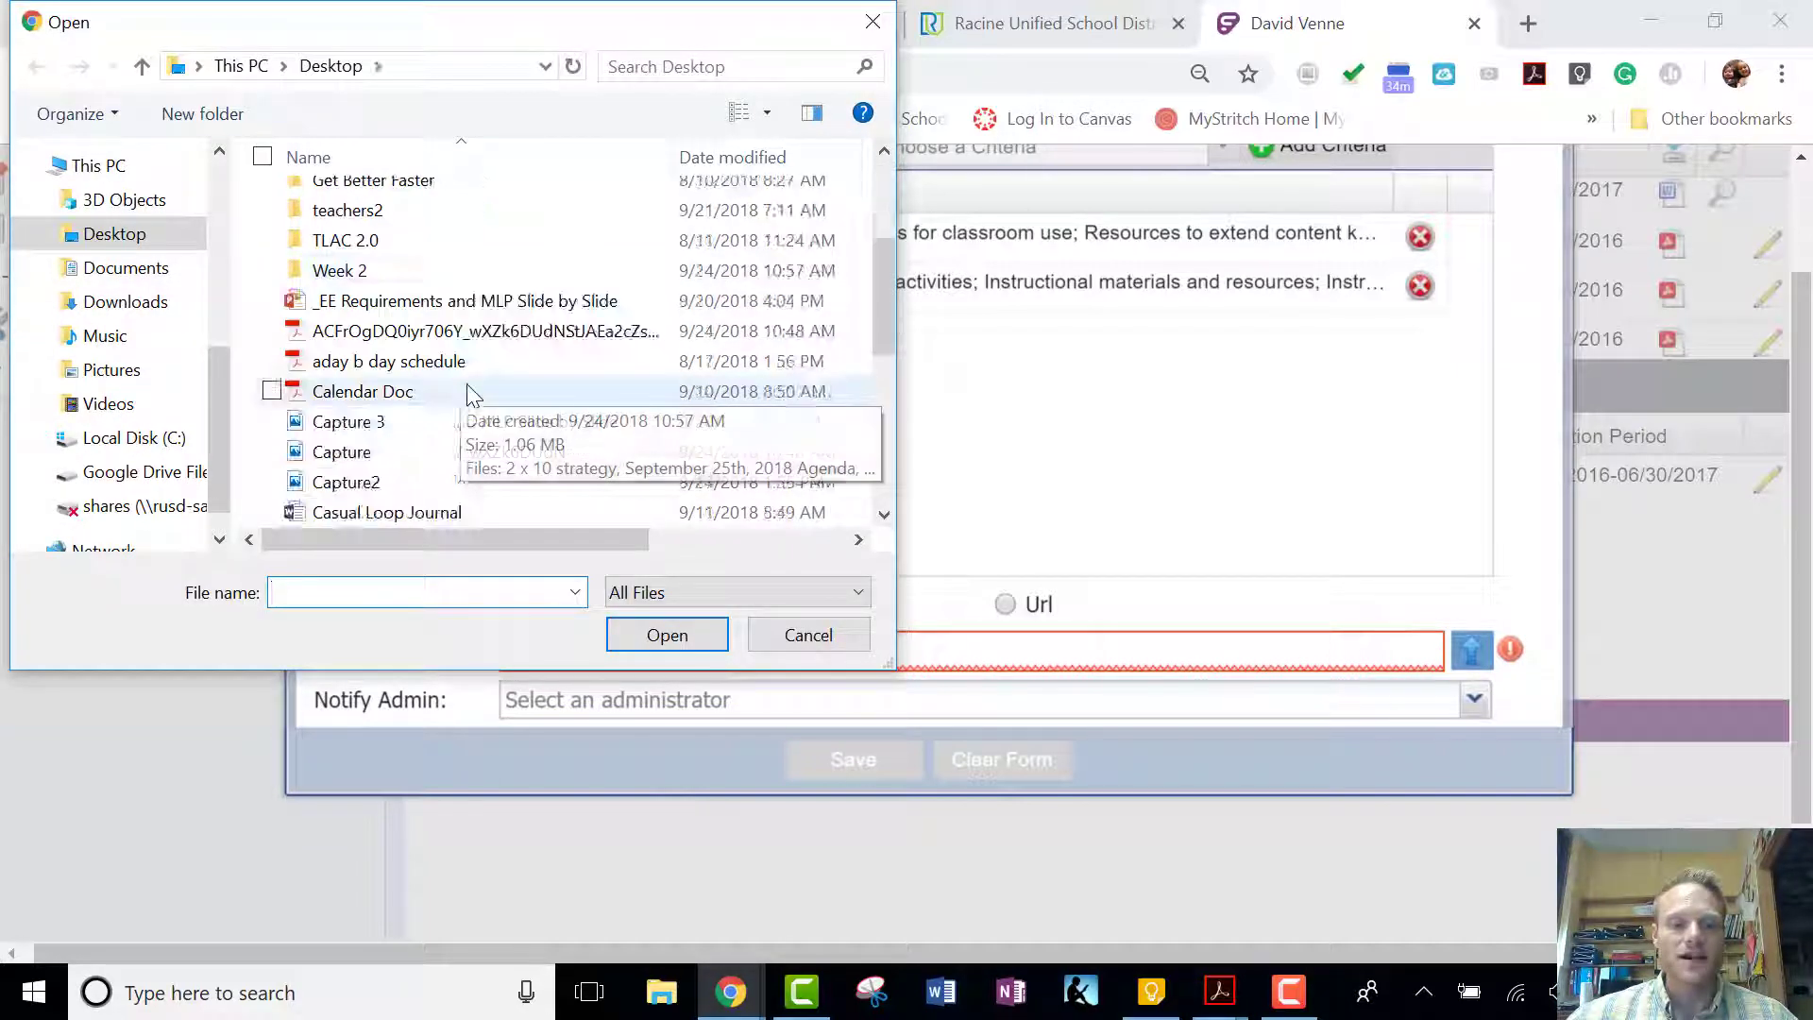
{"action": "scroll", "coordinate": [469, 406], "scroll_direction": "down", "scroll_amount": 4}
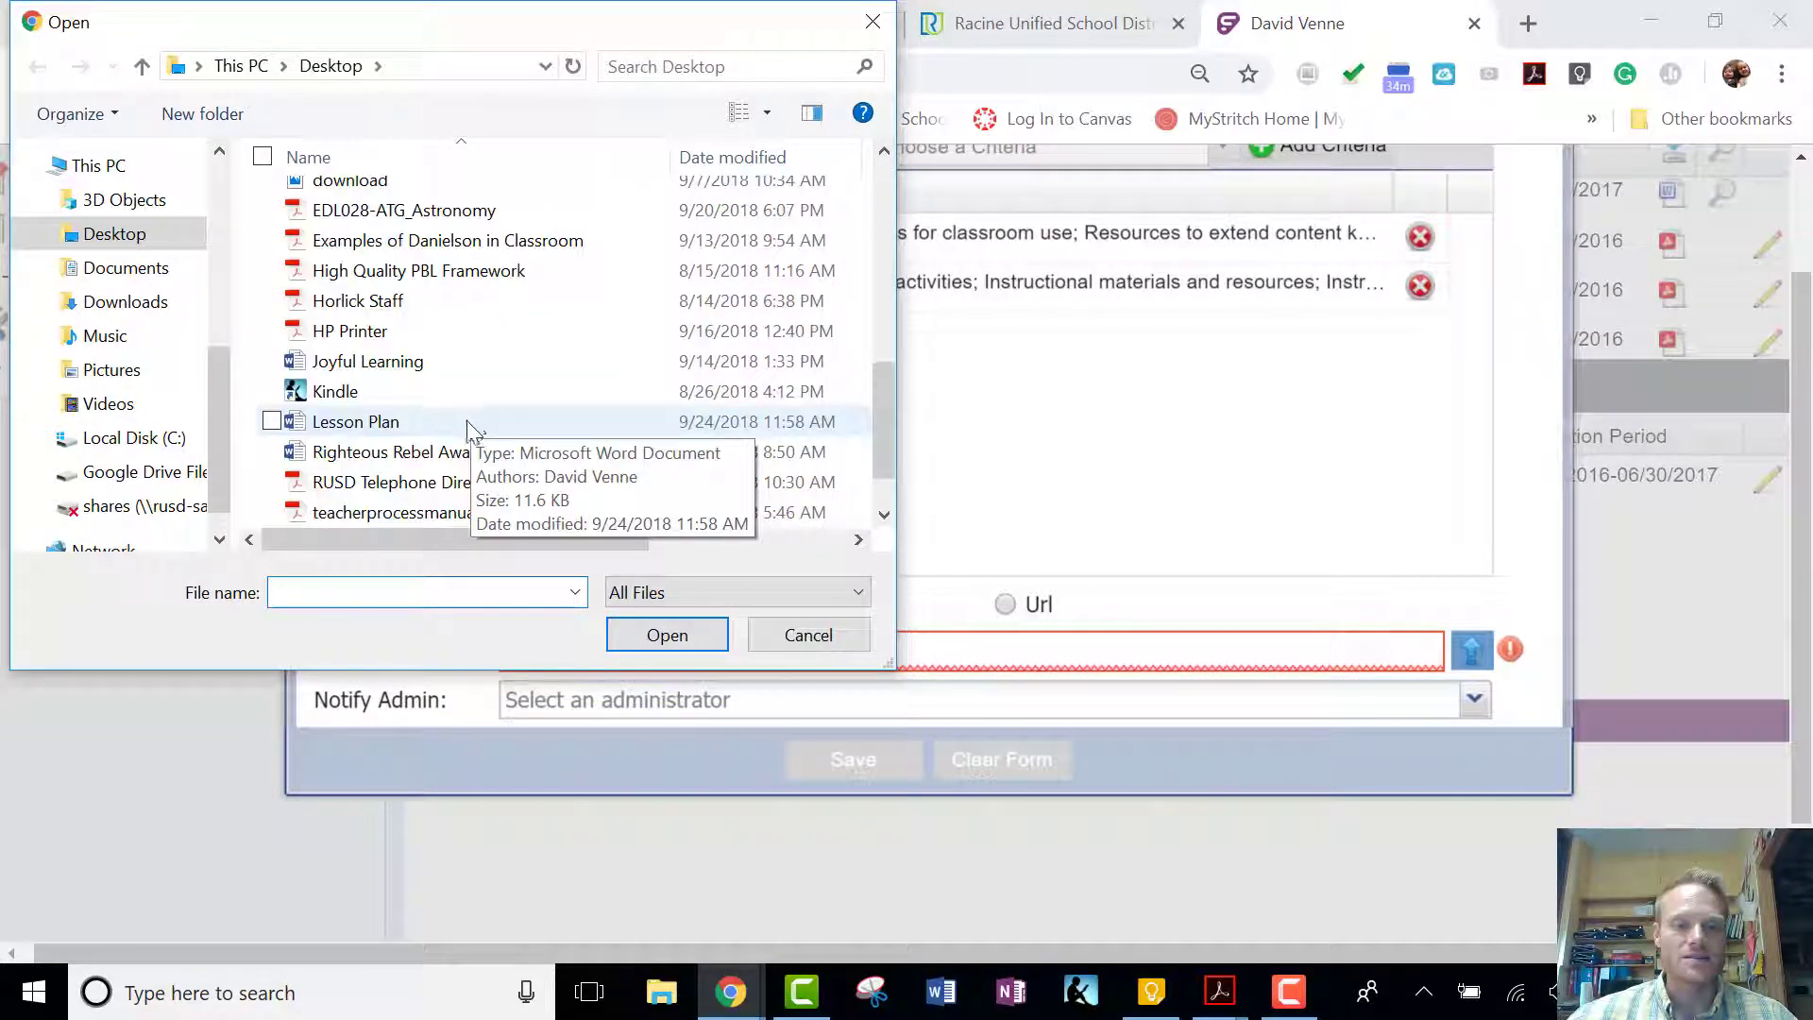
{"action": "double_click", "coordinate": [404, 422]}
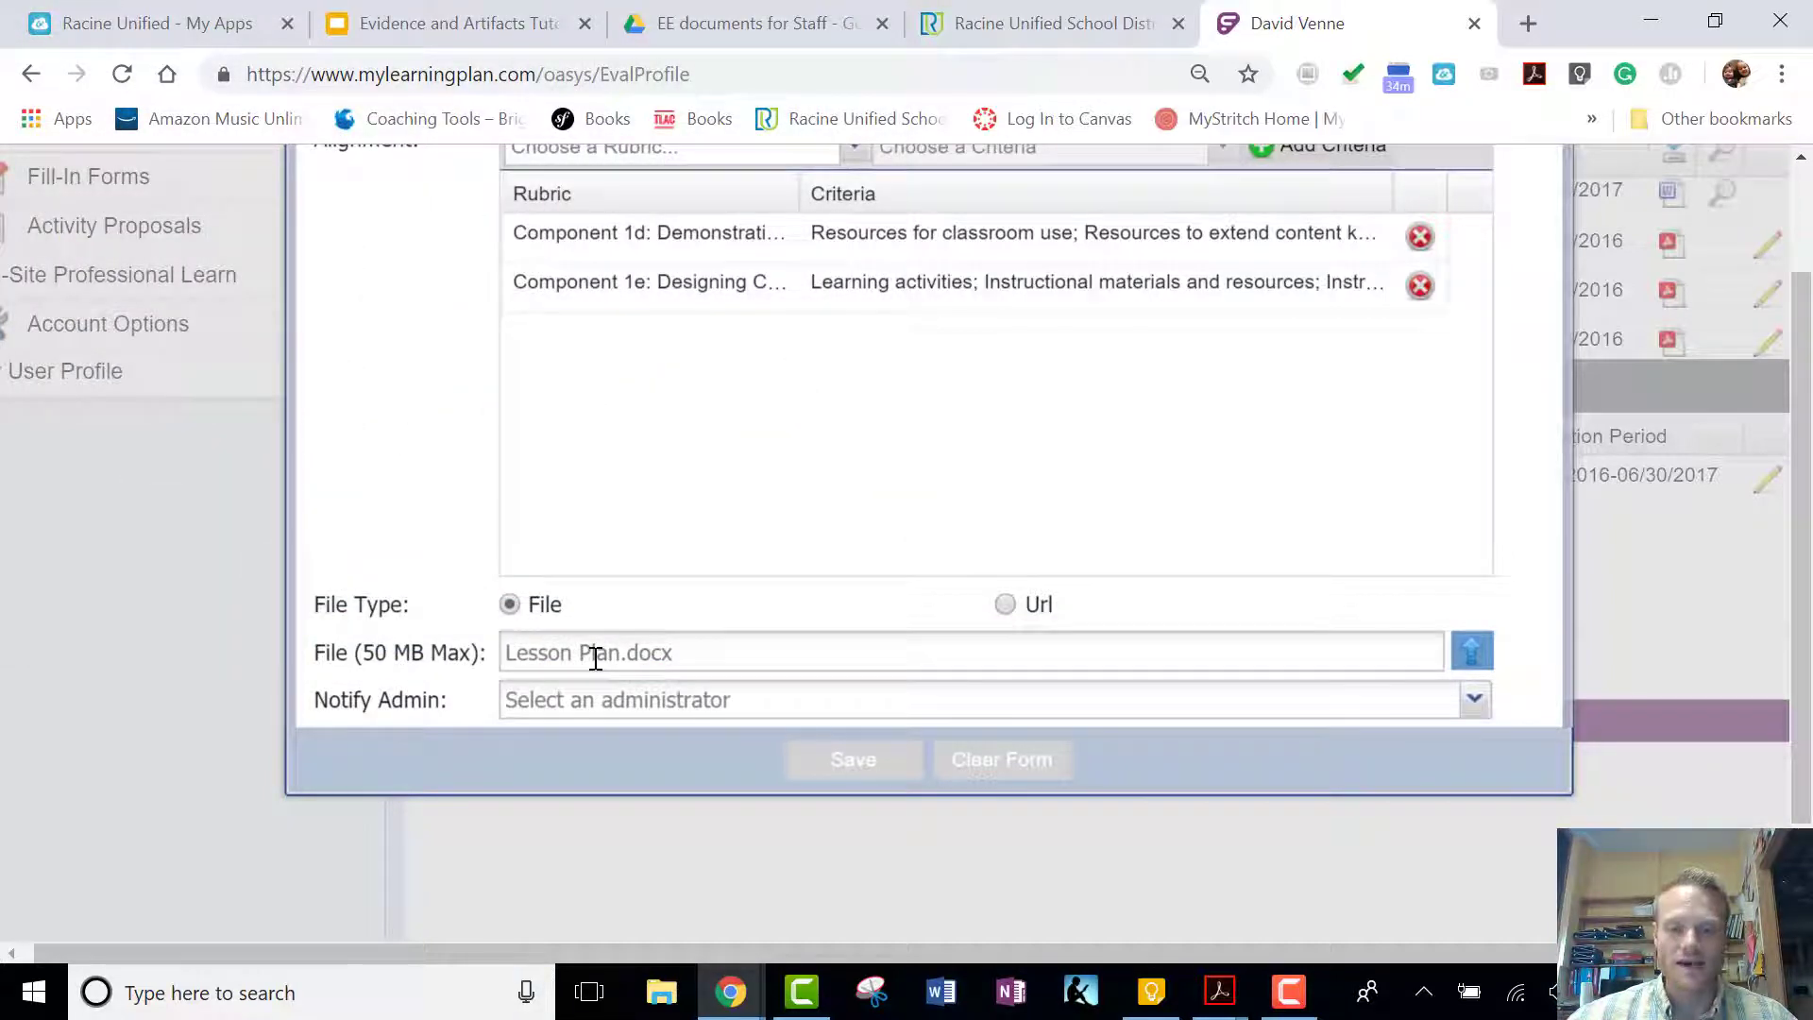
Save the Plant Lesson Plan artifact and close the Upload File form
{"action": "left_click", "coordinate": [865, 774]}
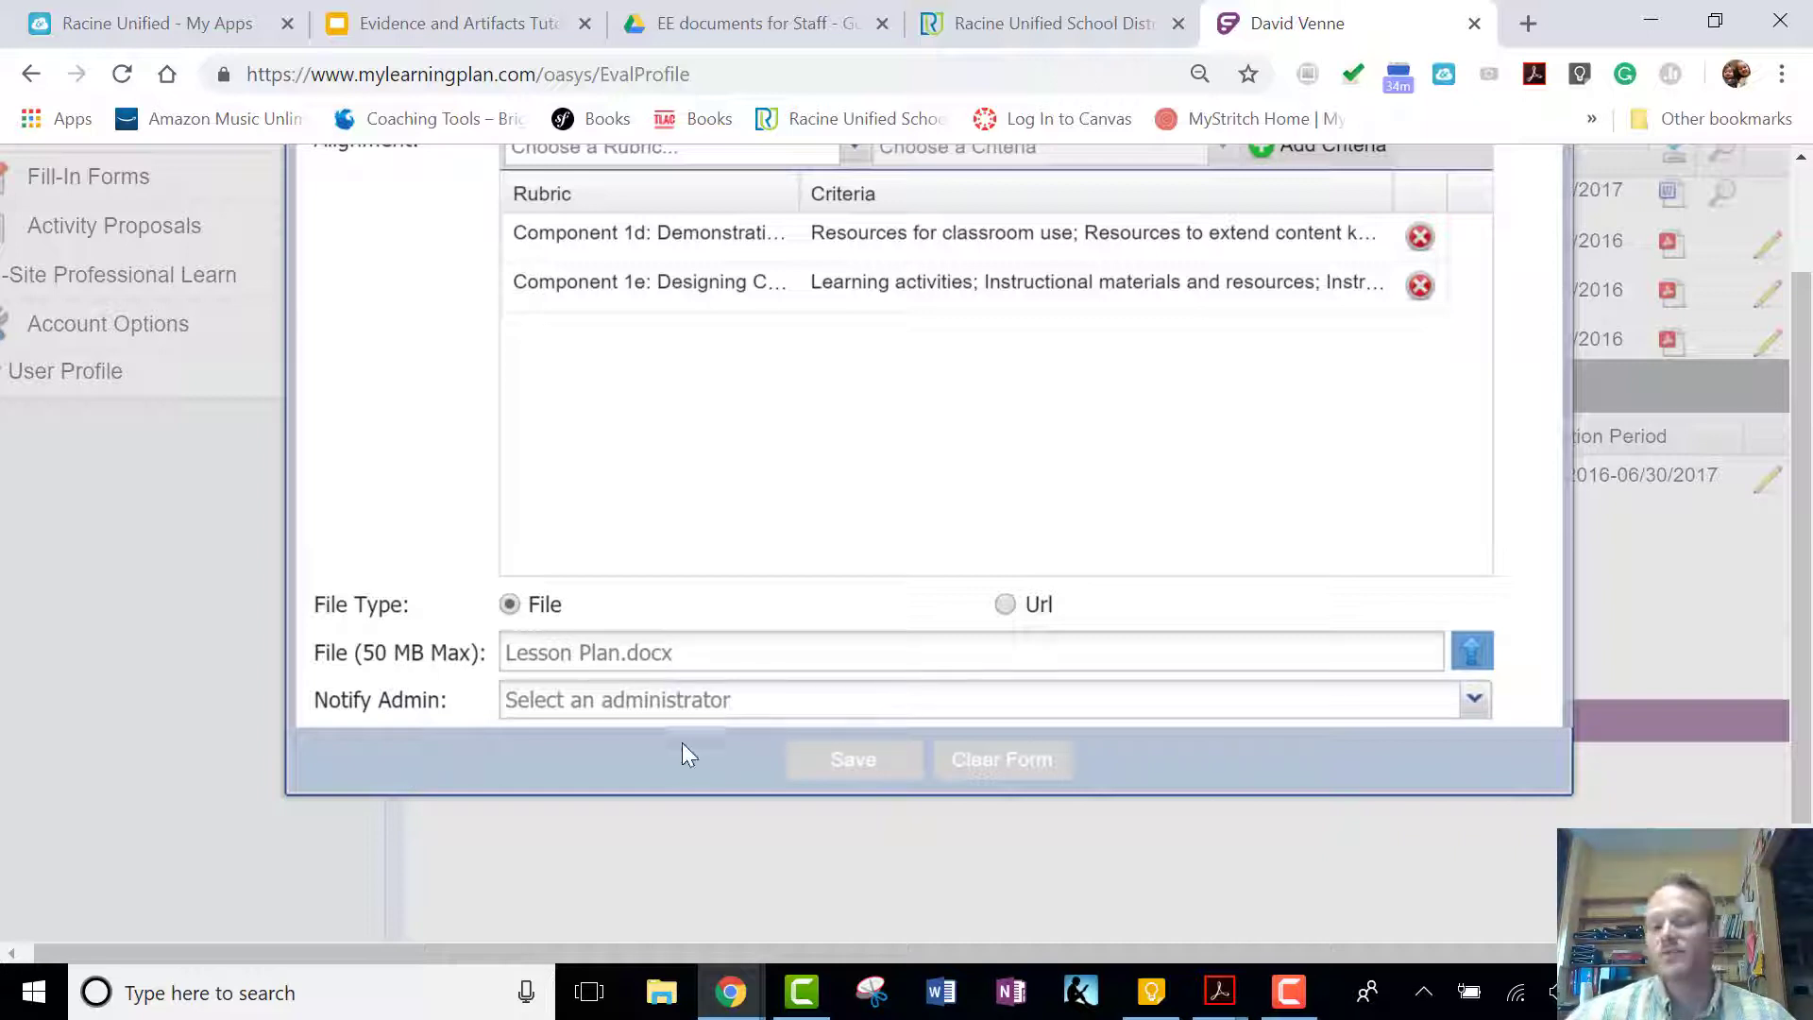
{"action": "left_click", "coordinate": [856, 767]}
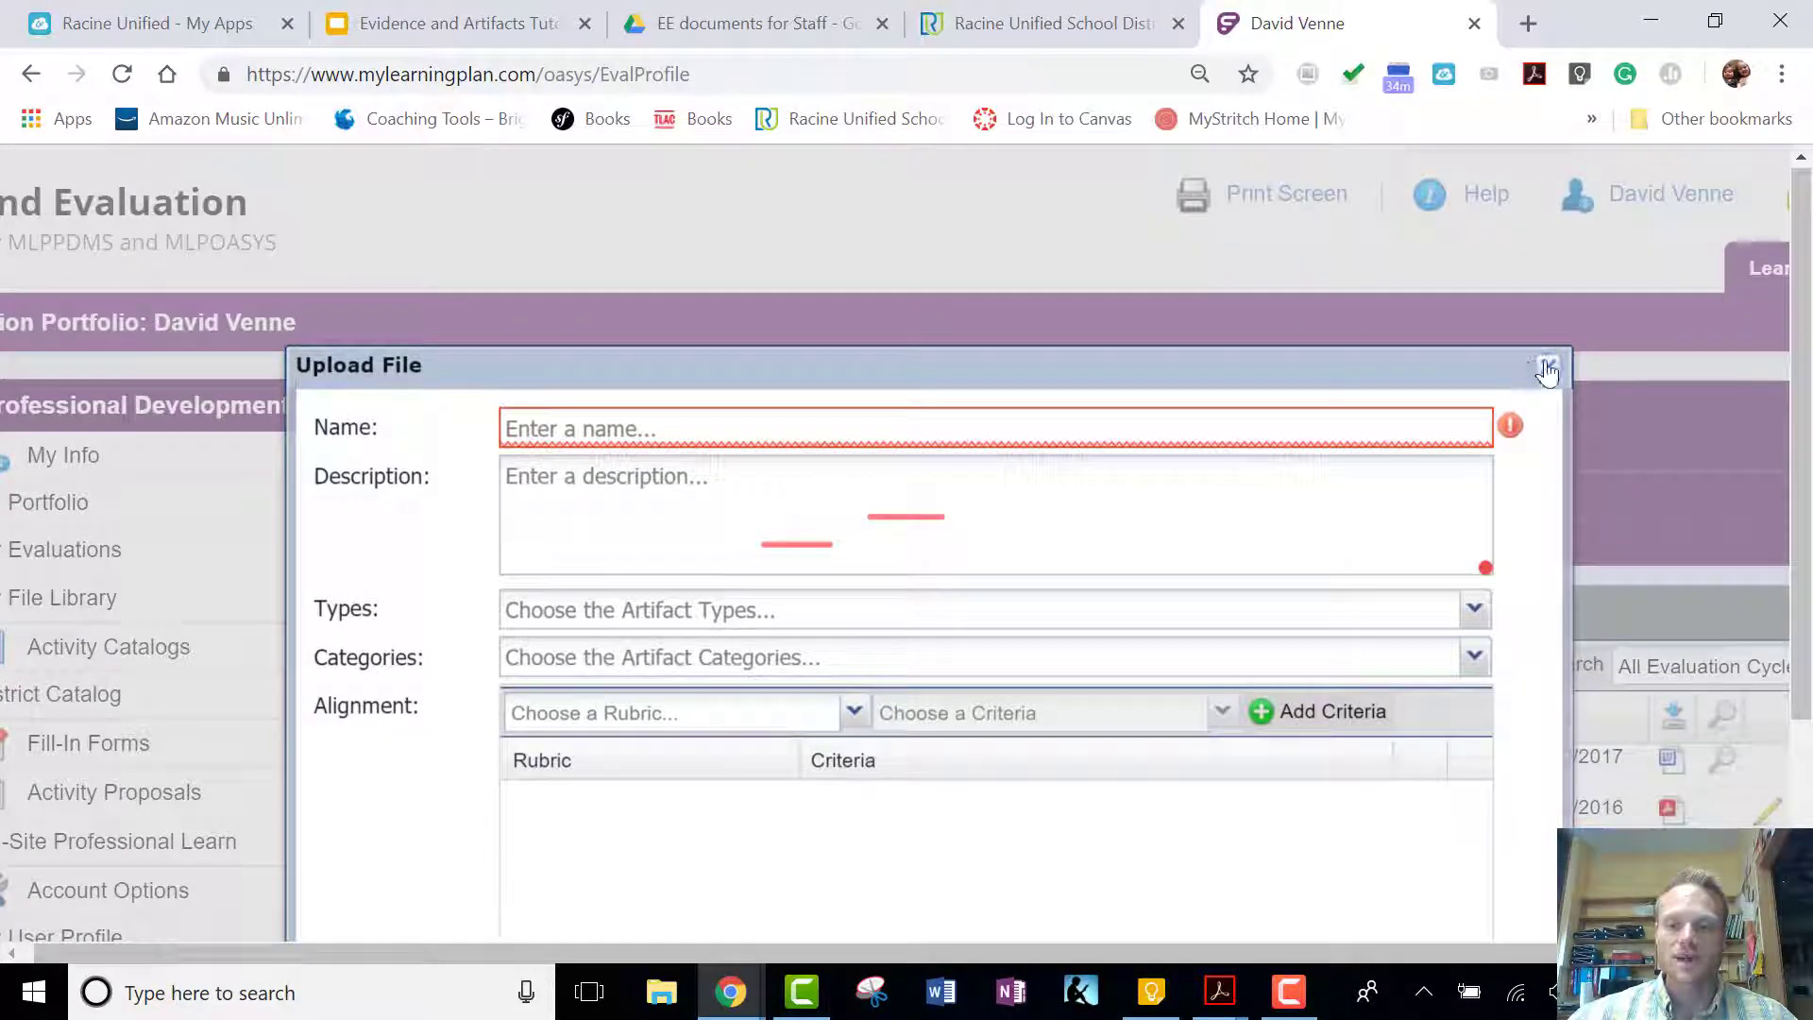
{"action": "left_click", "coordinate": [1546, 369]}
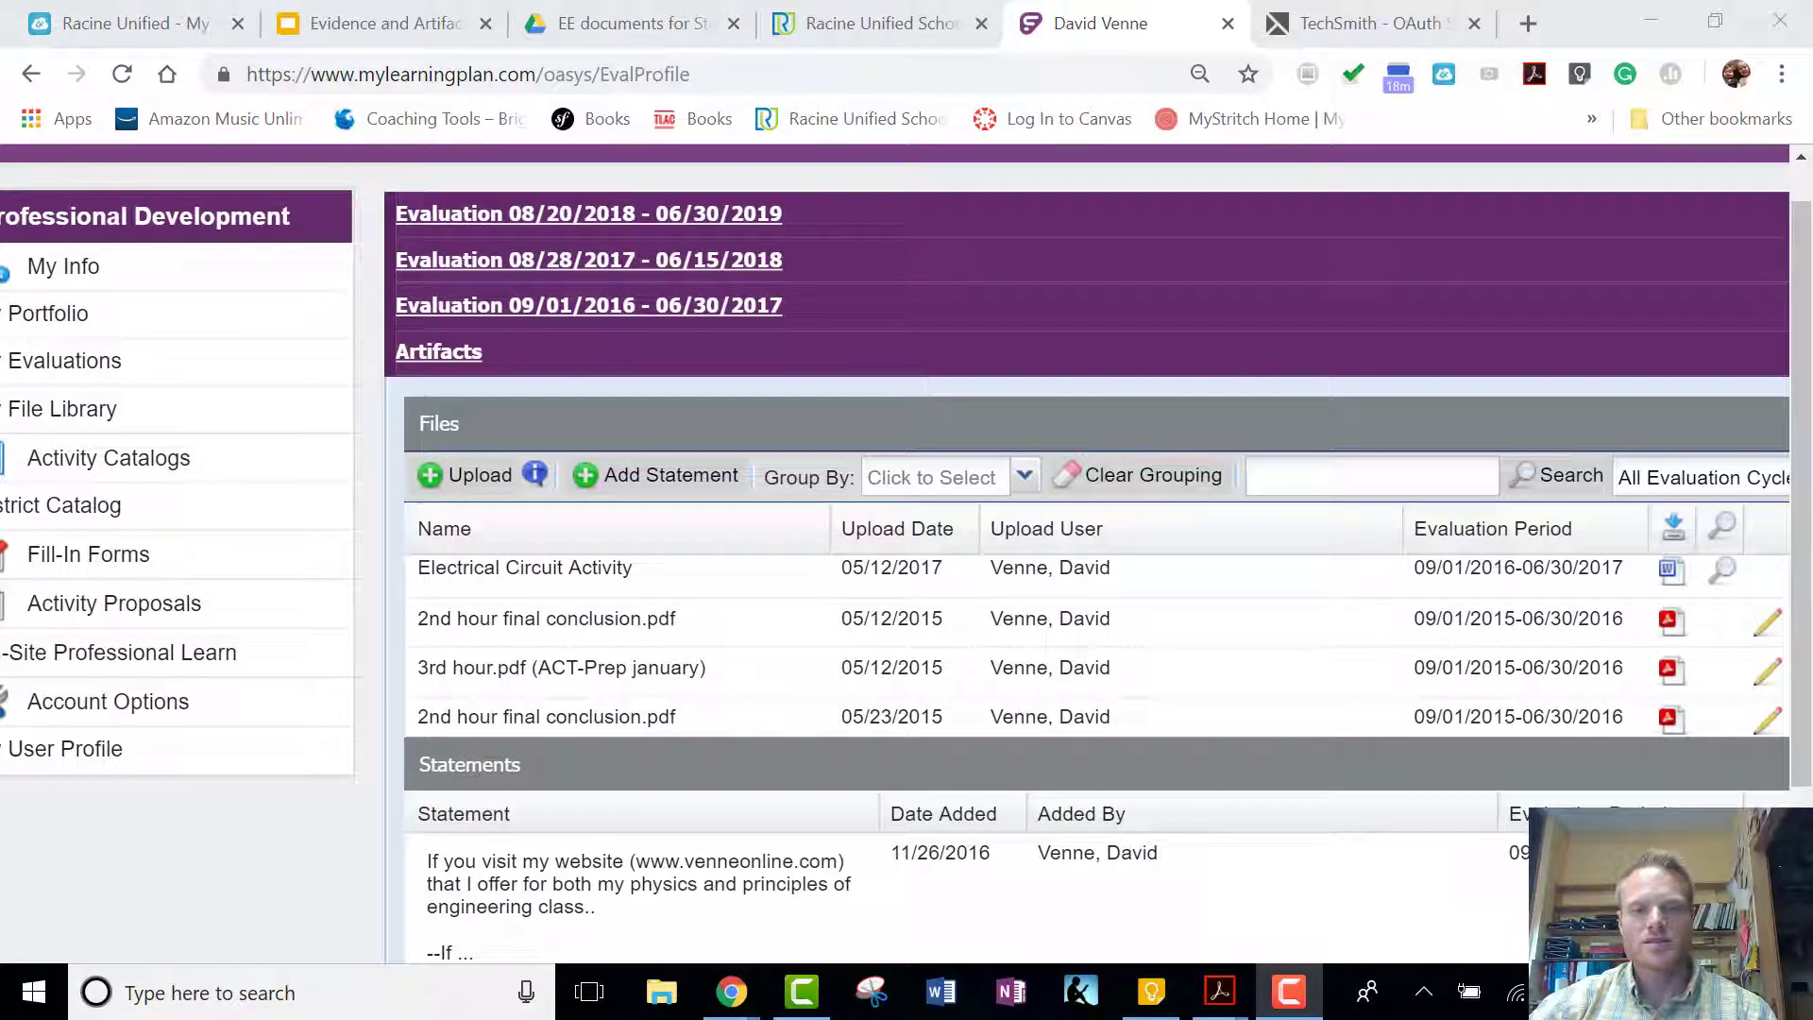